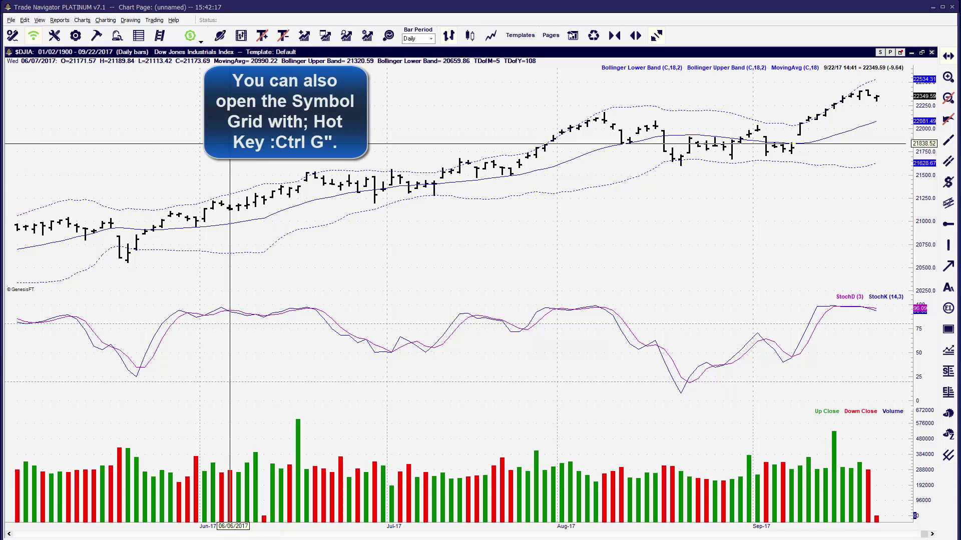
# - Open the Symbol Grid beside the chart and look through the list of all symbols
pyautogui.click(138, 36)
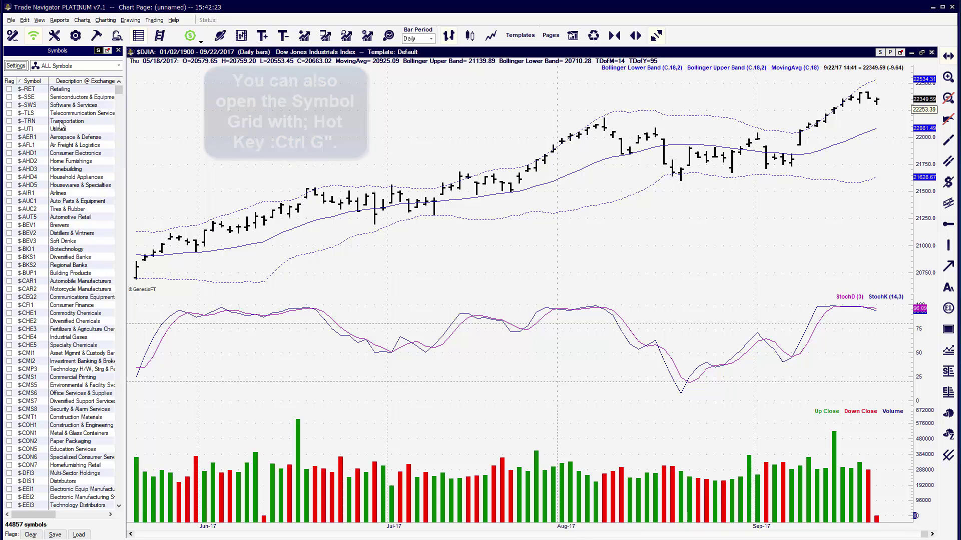
pyautogui.scroll(-2, 77, 238)
pyautogui.scroll(-2, 71, 212)
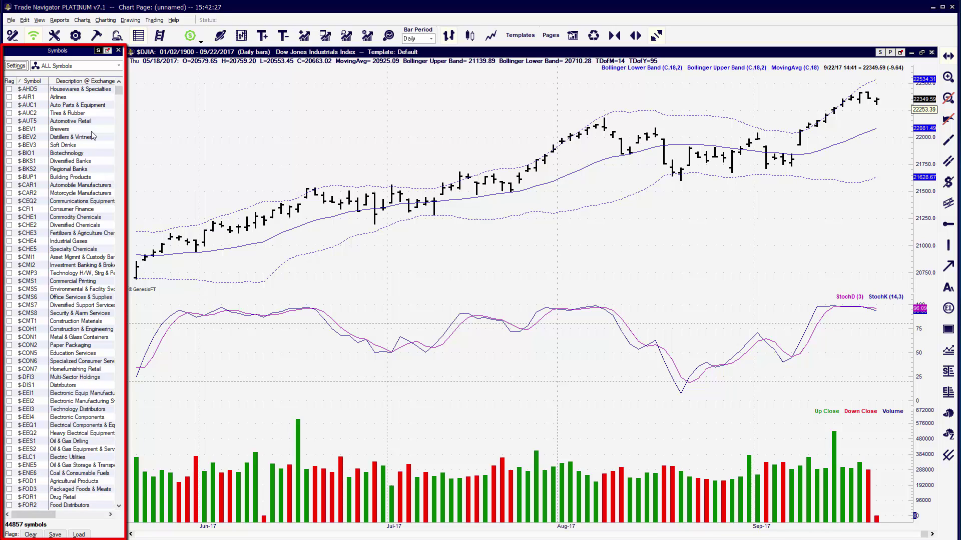
pyautogui.scroll(3, 73, 110)
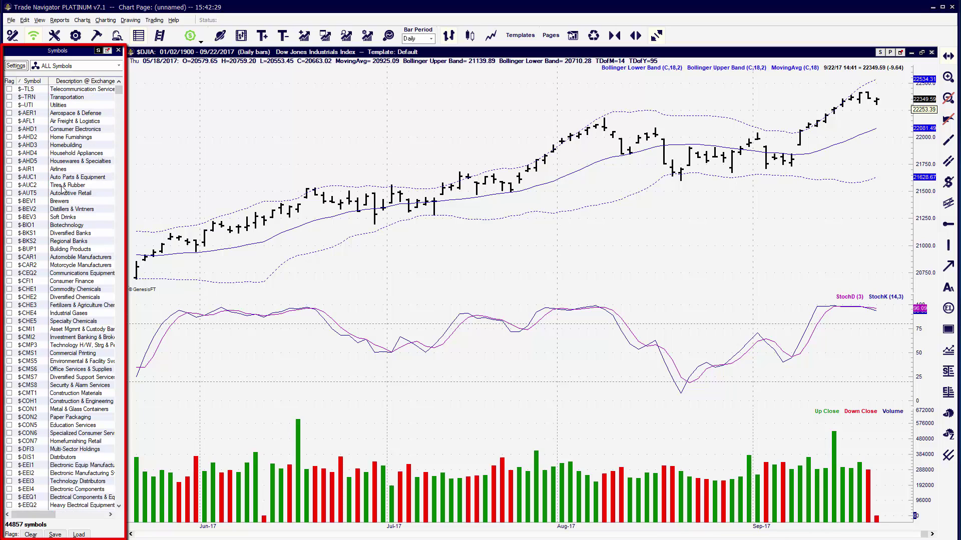
# - Switch the Symbol Grid to the Dow 30 group
pyautogui.click(118, 66)
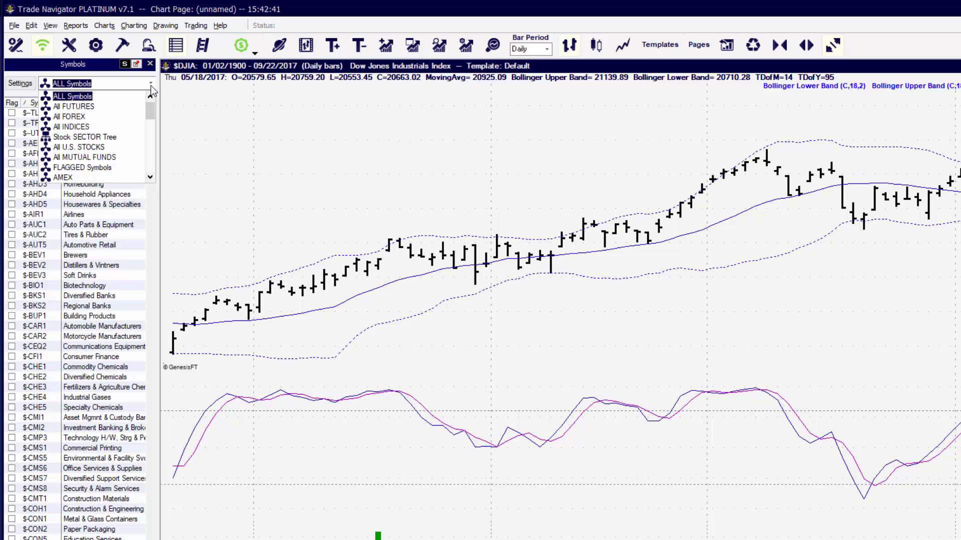
pyautogui.scroll(-4, 127, 122)
pyautogui.scroll(-3, 93, 134)
pyautogui.scroll(3, 89, 137)
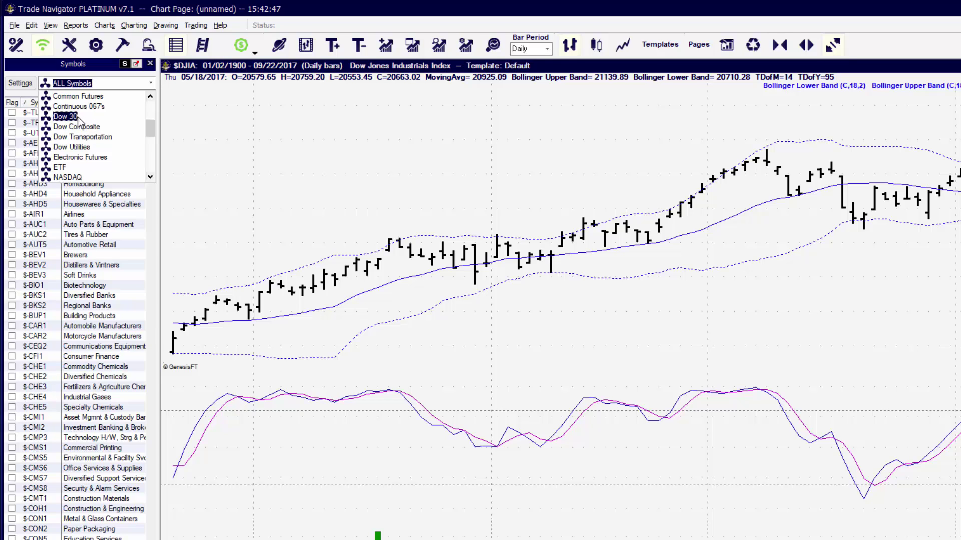
pyautogui.click(78, 119)
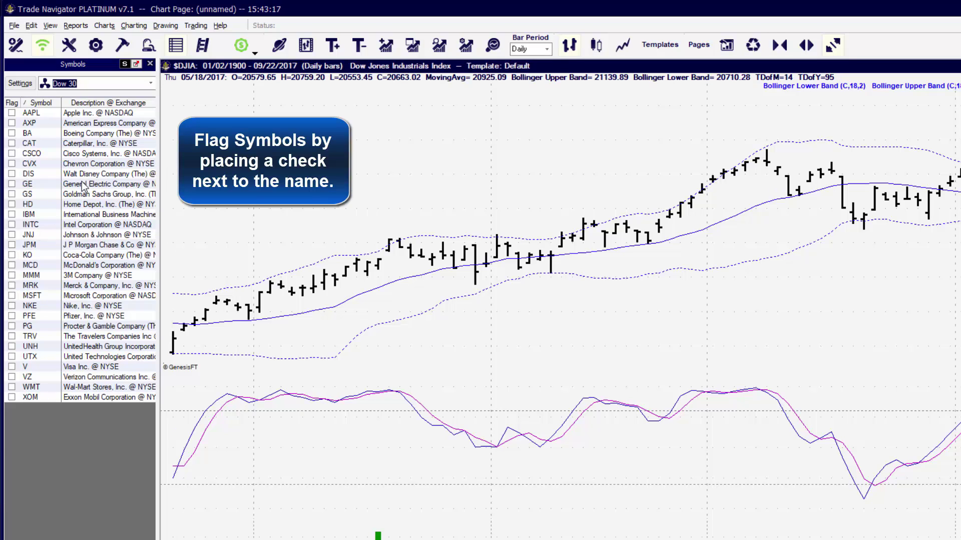
# - Flag the symbols IBM, AAPL, MCD and WMT in the Dow 30 group
pyautogui.click(12, 214)
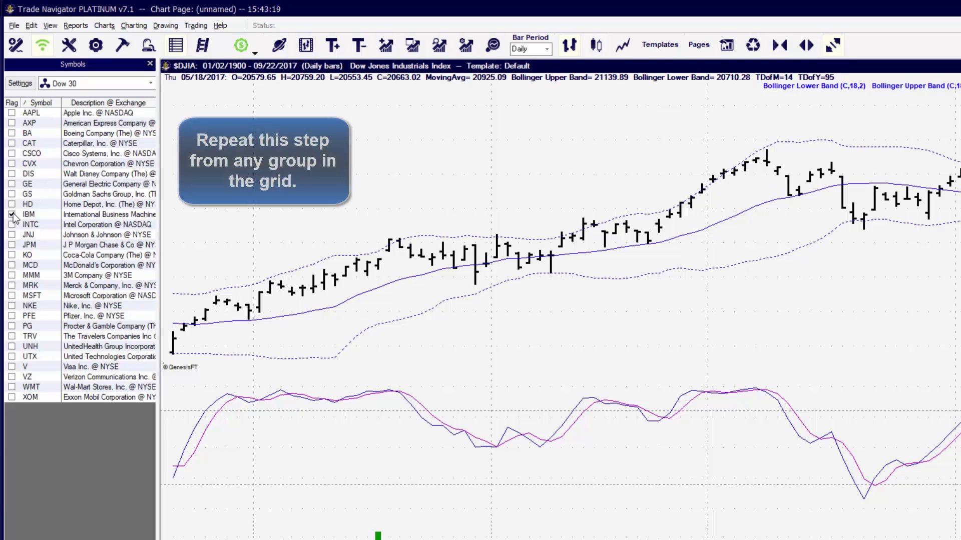
pyautogui.click(11, 113)
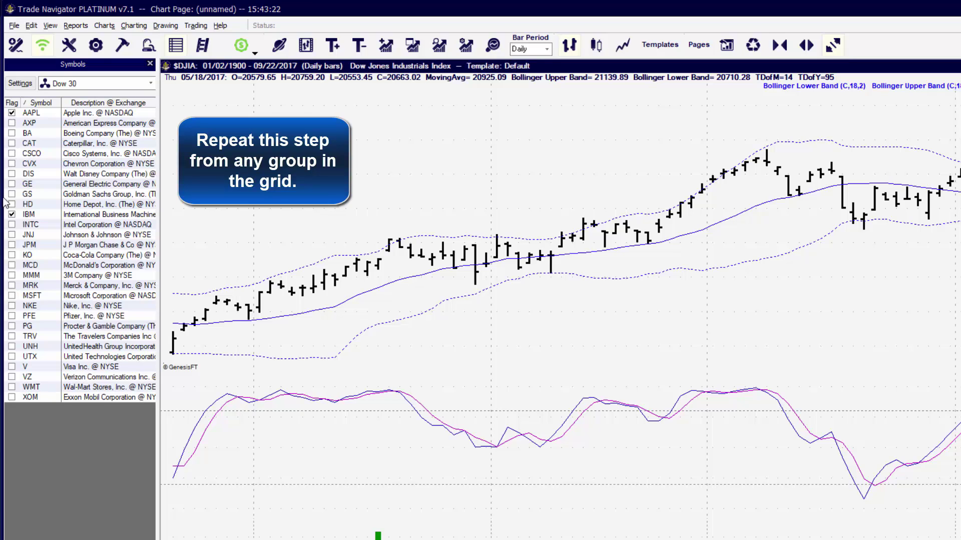
pyautogui.click(11, 265)
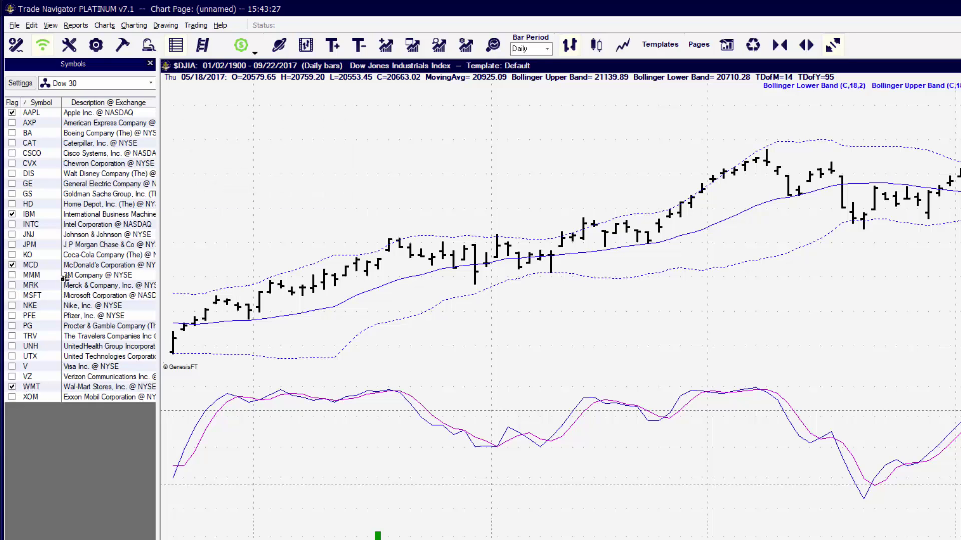
# - Switch the Symbol Grid to the NYSE group
pyautogui.click(150, 86)
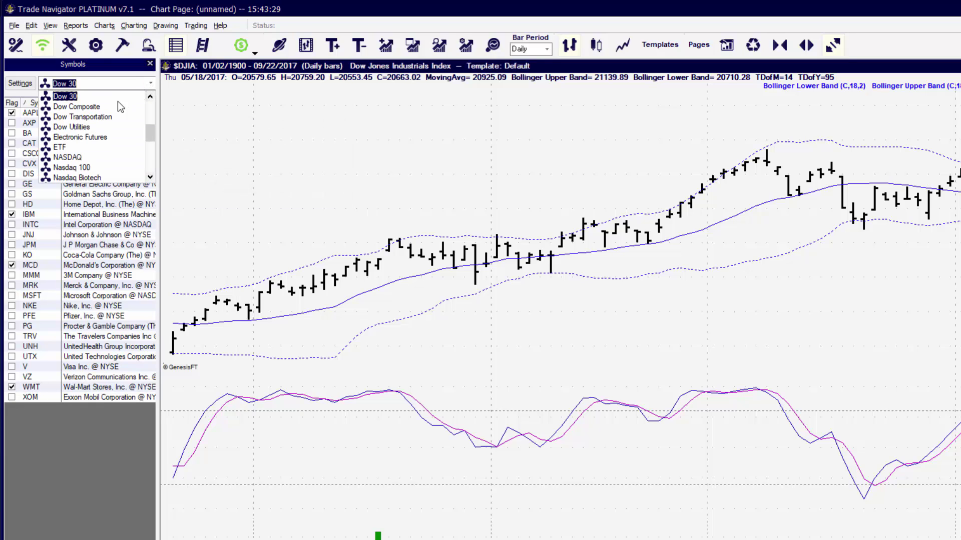
pyautogui.scroll(-1, 97, 131)
pyautogui.scroll(-2, 97, 135)
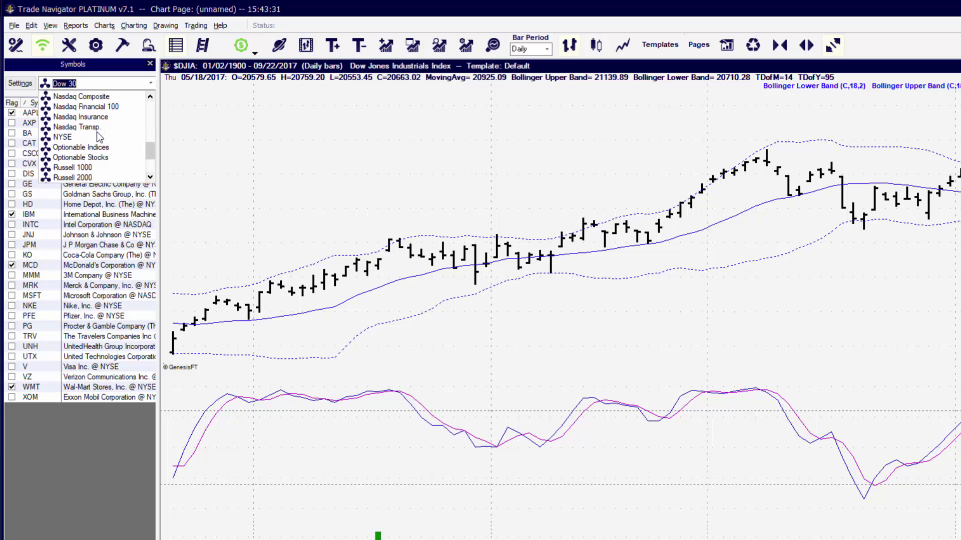
pyautogui.click(63, 137)
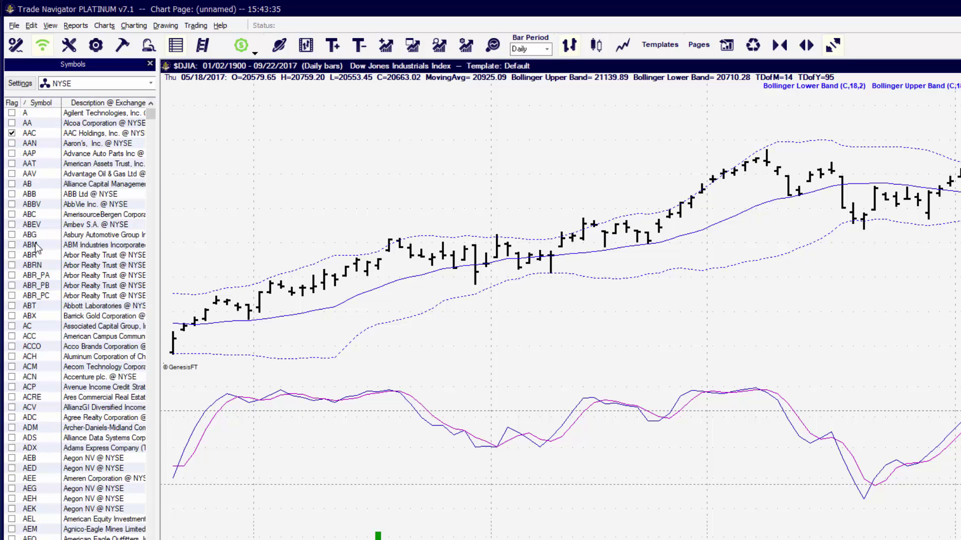
# - Flag the symbols AEH, AFC and AFG in the NYSE group
pyautogui.scroll(-2, 44, 260)
pyautogui.scroll(-4, 45, 321)
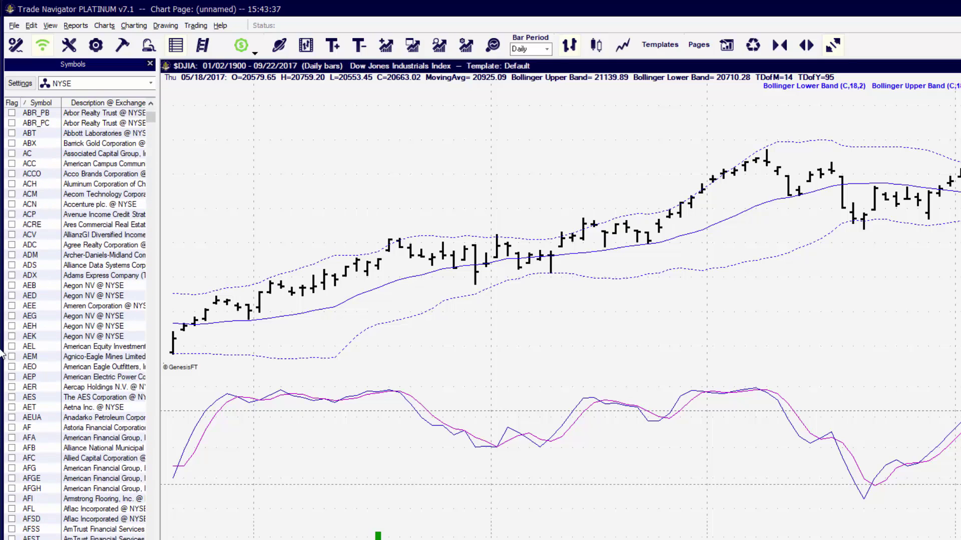
pyautogui.click(12, 326)
pyautogui.scroll(-2, 10, 331)
pyautogui.click(12, 387)
pyautogui.click(12, 396)
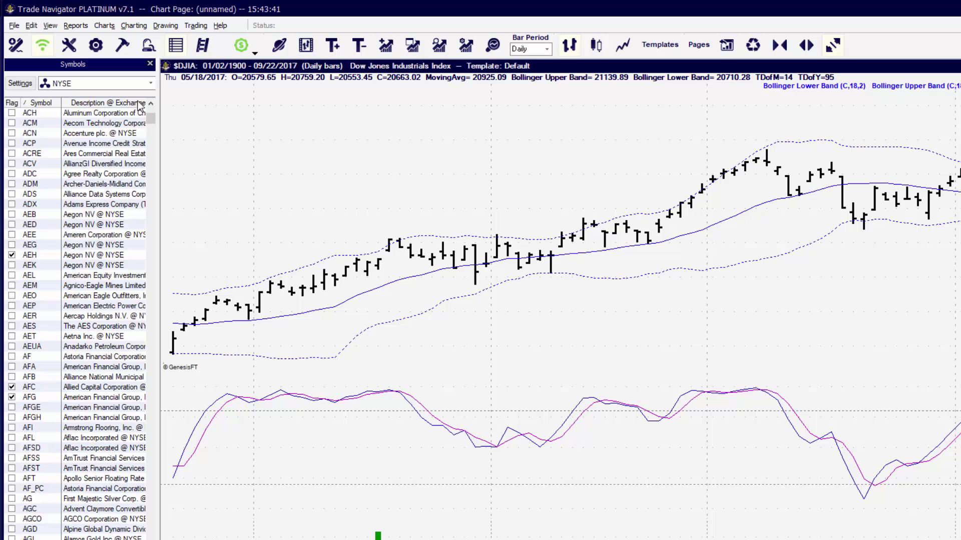
# - Switch the Symbol Grid to the S&P 500 group and flag ALK, APD and AXP
pyautogui.click(150, 83)
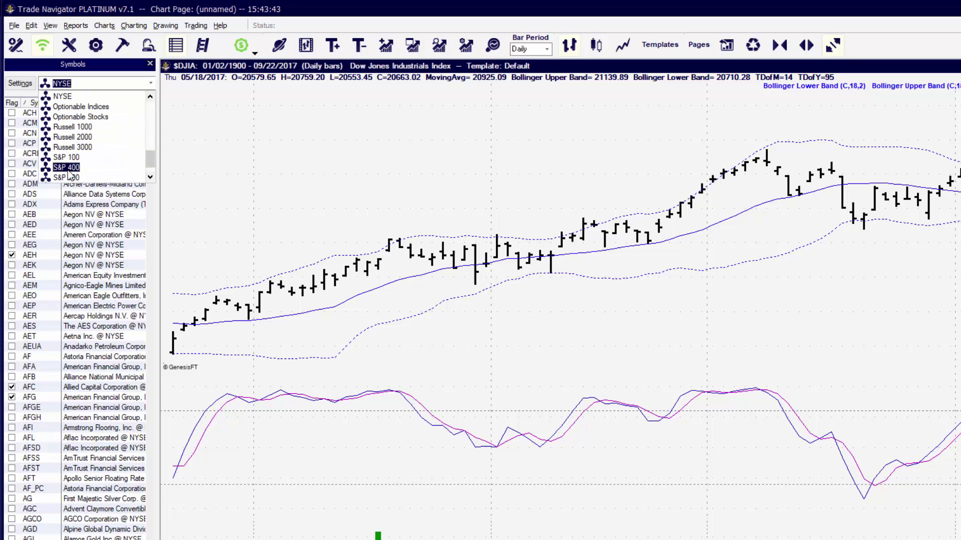
pyautogui.scroll(-1, 70, 172)
pyautogui.click(67, 157)
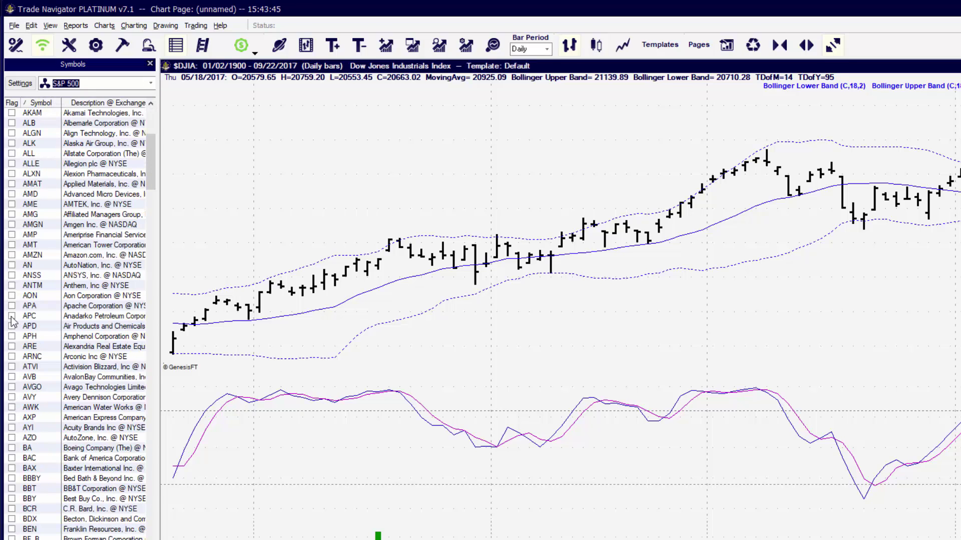
pyautogui.click(11, 143)
pyautogui.click(12, 326)
pyautogui.scroll(-2, 25, 335)
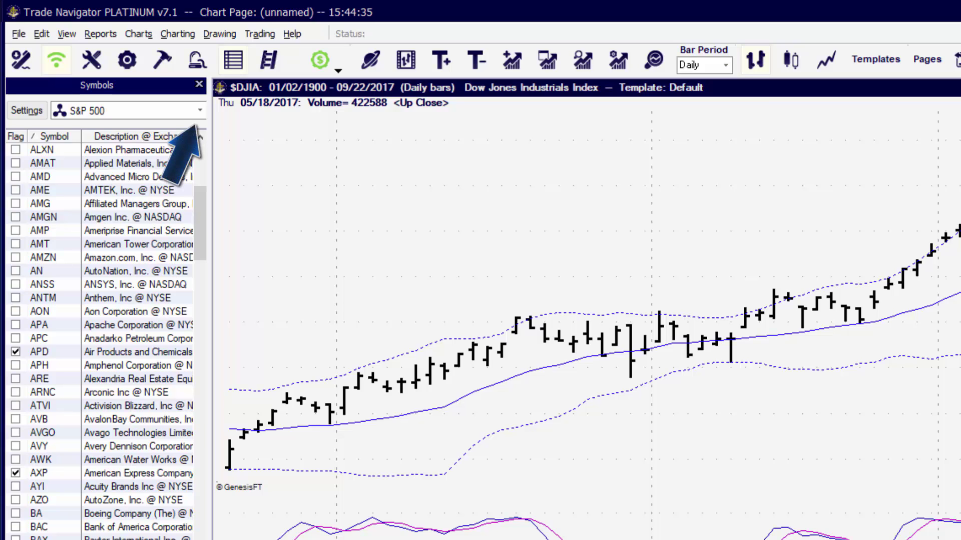
# - Show the FLAGGED Symbols group in the Symbol Grid
pyautogui.click(200, 115)
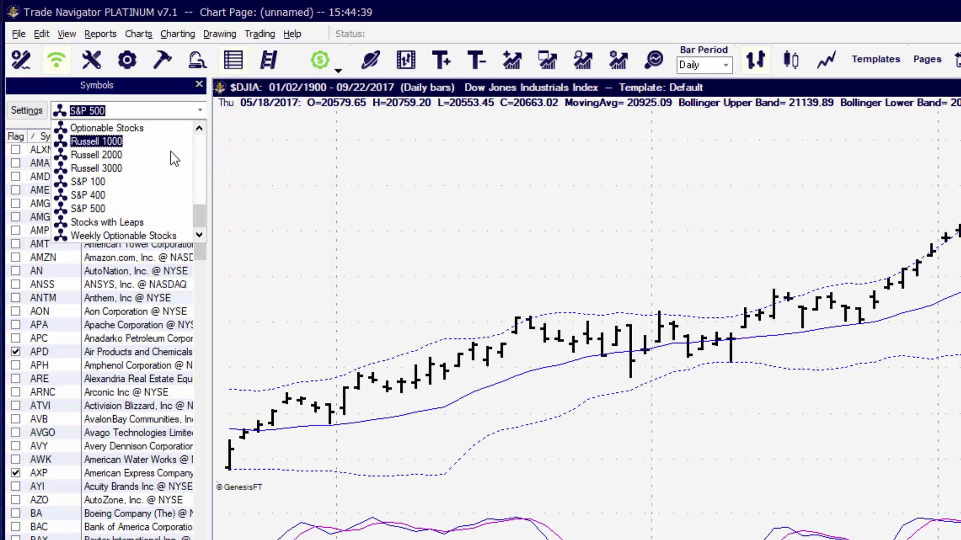
pyautogui.moveTo(204, 209); pyautogui.dragTo(199, 131)
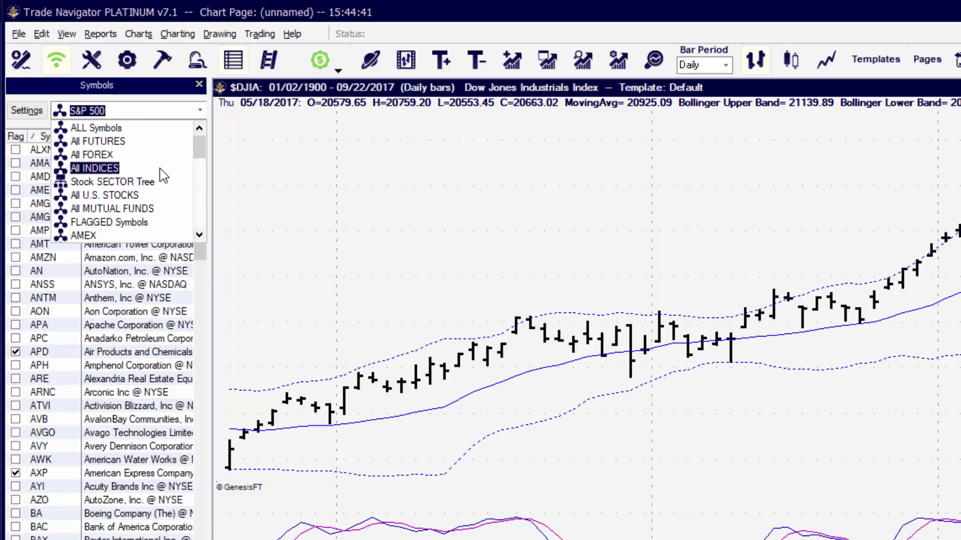
pyautogui.click(120, 224)
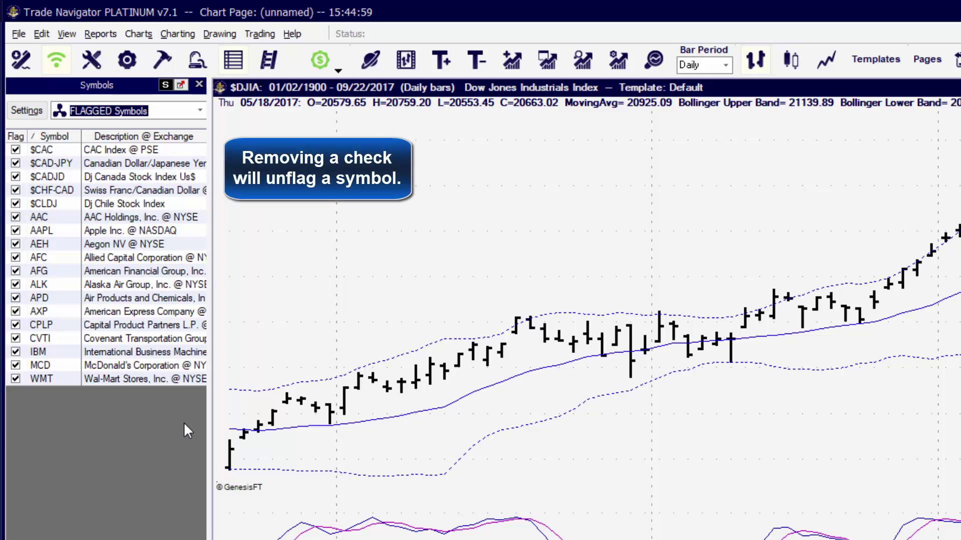
# - Unflag AAPL and reload the FLAGGED Symbols group to update the list
pyautogui.click(16, 231)
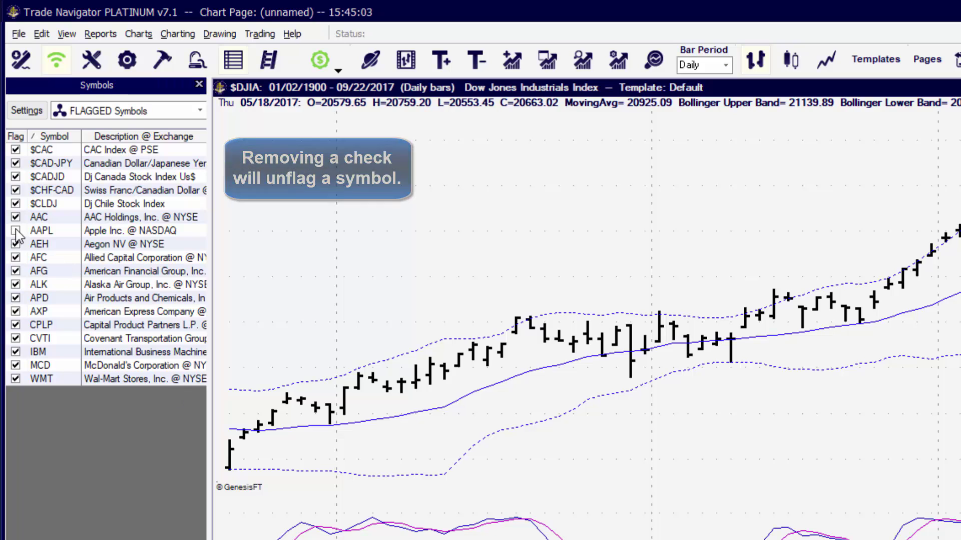
pyautogui.click(199, 112)
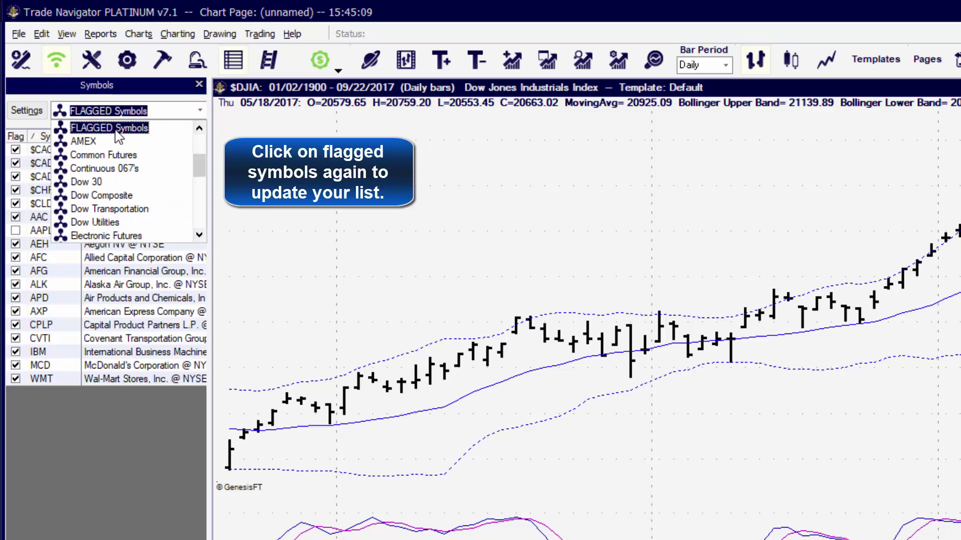
pyautogui.click(97, 129)
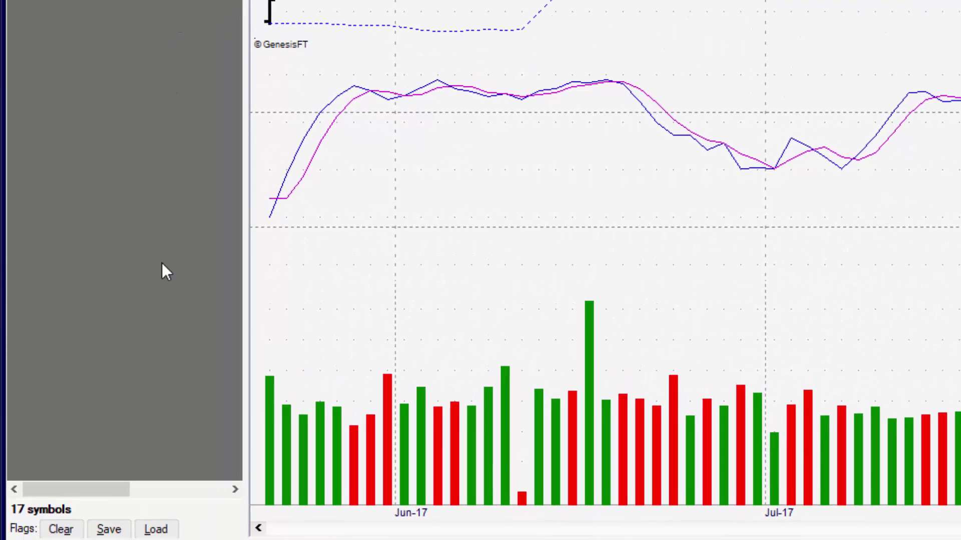
# - Save the flagged symbols as a new symbol group named "*My Symbol Group"
pyautogui.click(111, 530)
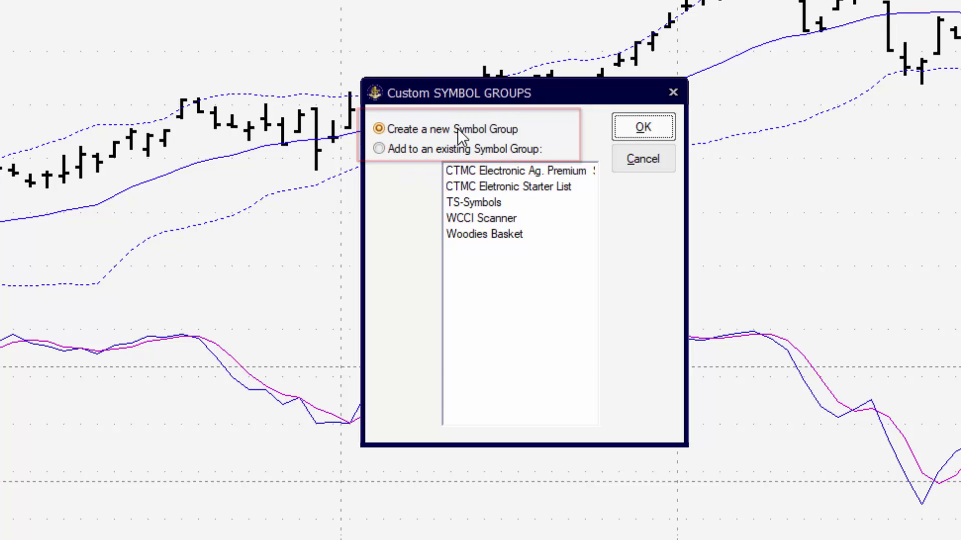
pyautogui.click(624, 124)
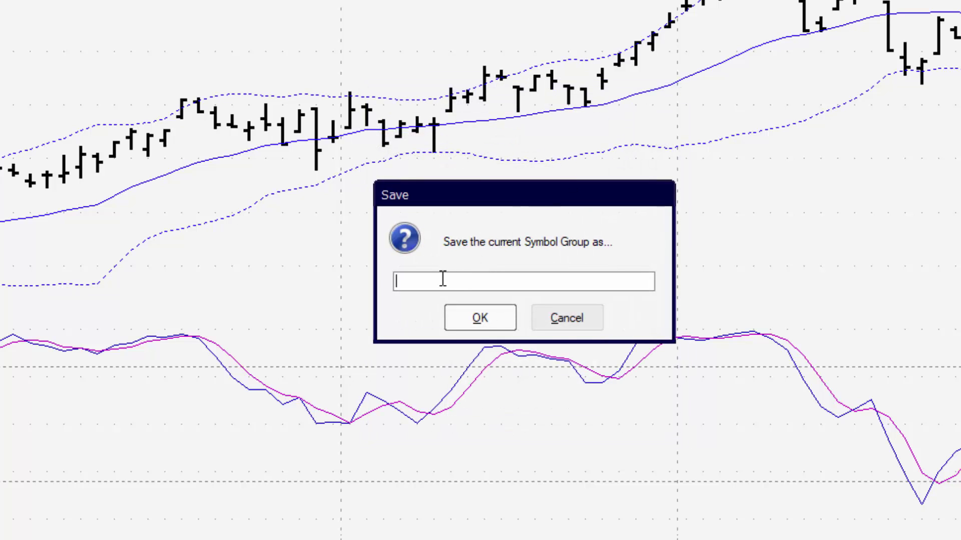
pyautogui.write('*My Symbol Group')
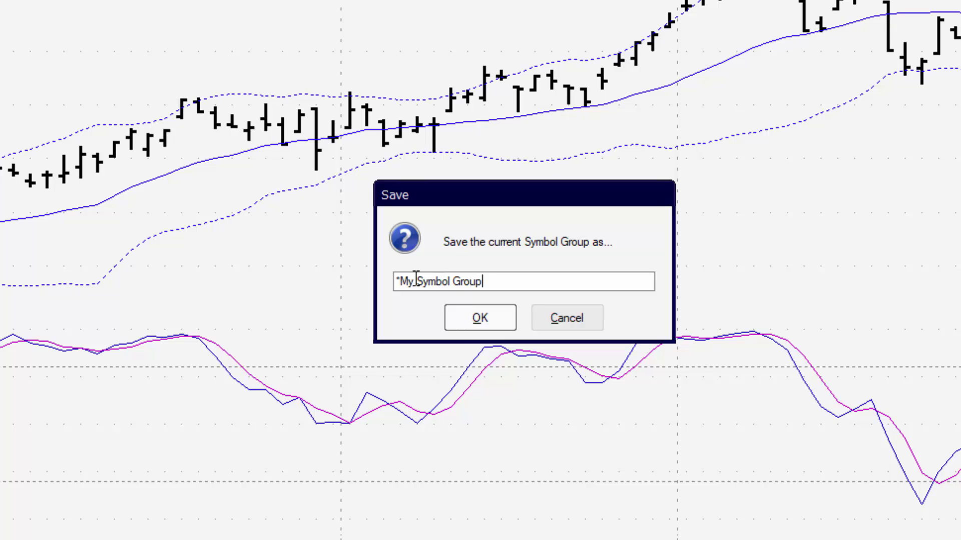
pyautogui.click(491, 321)
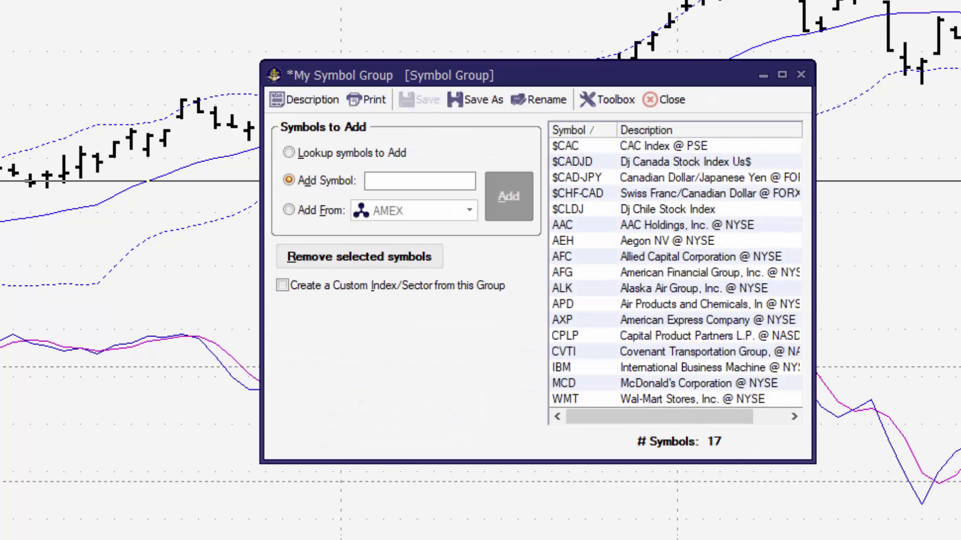
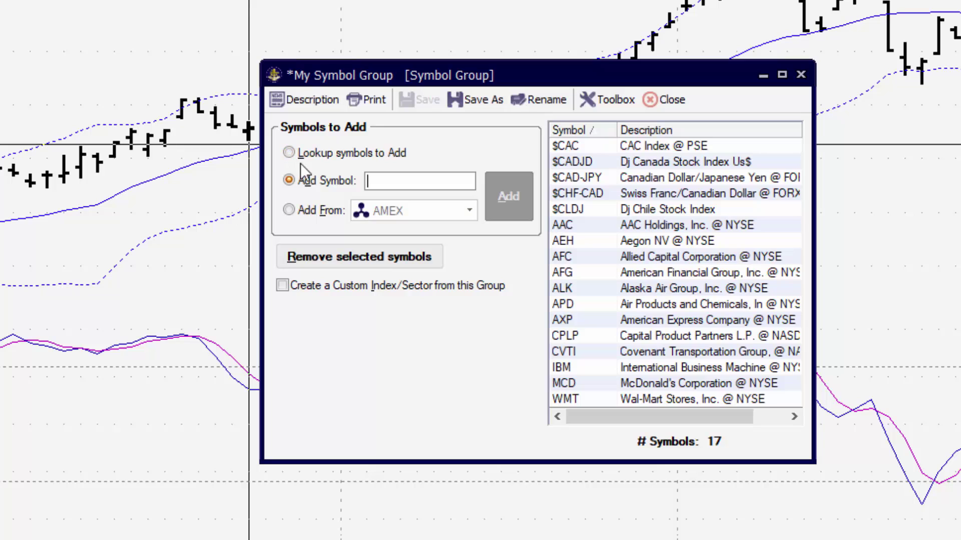
# - Look up symbols containing "Wheat" within ALL Symbols and leave the Symbol Selector without choosing any
pyautogui.click(289, 154)
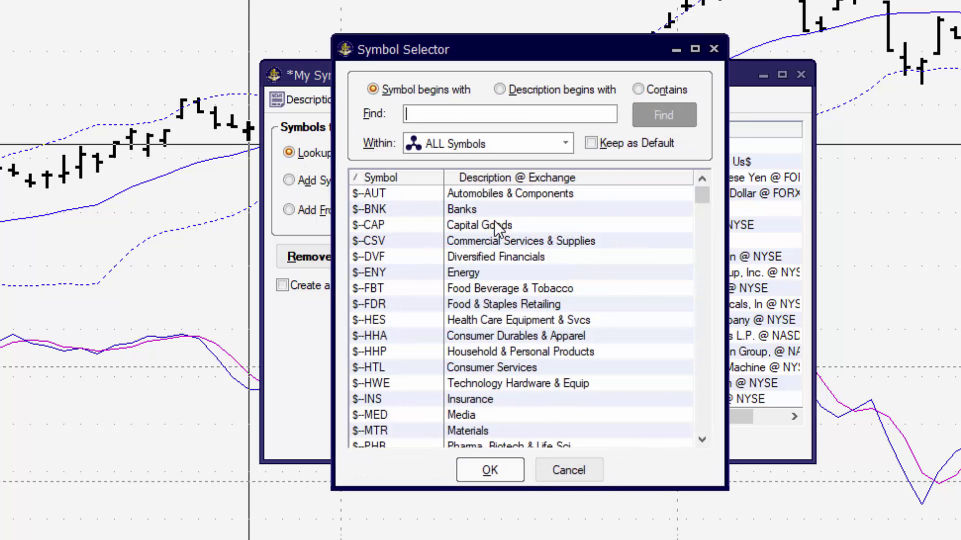
pyautogui.click(641, 90)
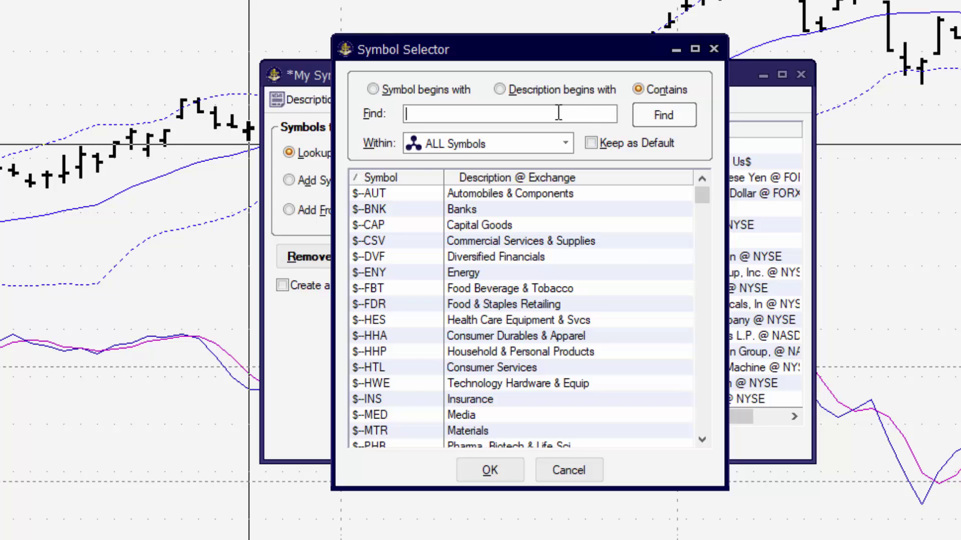
pyautogui.write('Wheat')
pyautogui.click(663, 115)
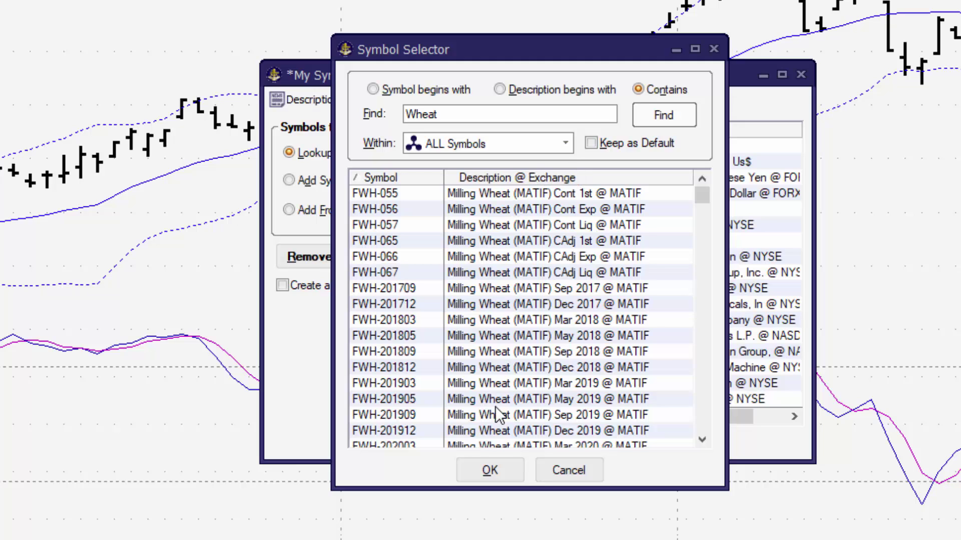
pyautogui.scroll(-2, 487, 388)
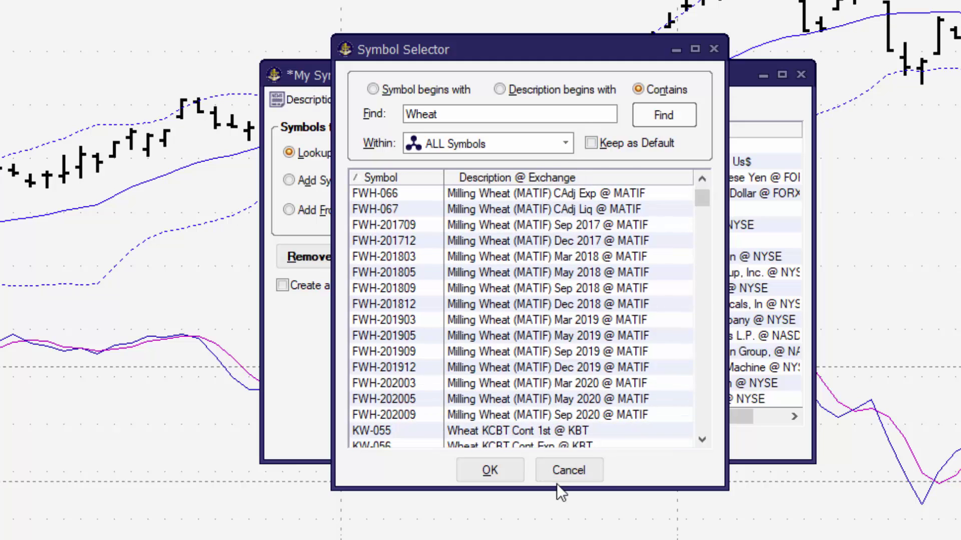
pyautogui.click(563, 472)
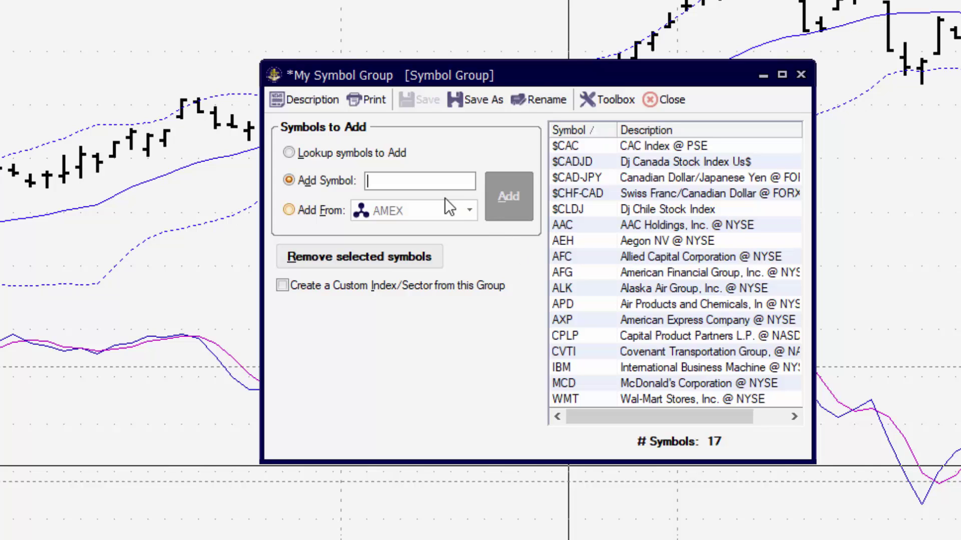
# - Add the symbols MSFT and IBM together to *My Symbol Group as a comma-separated entry
pyautogui.write('m')
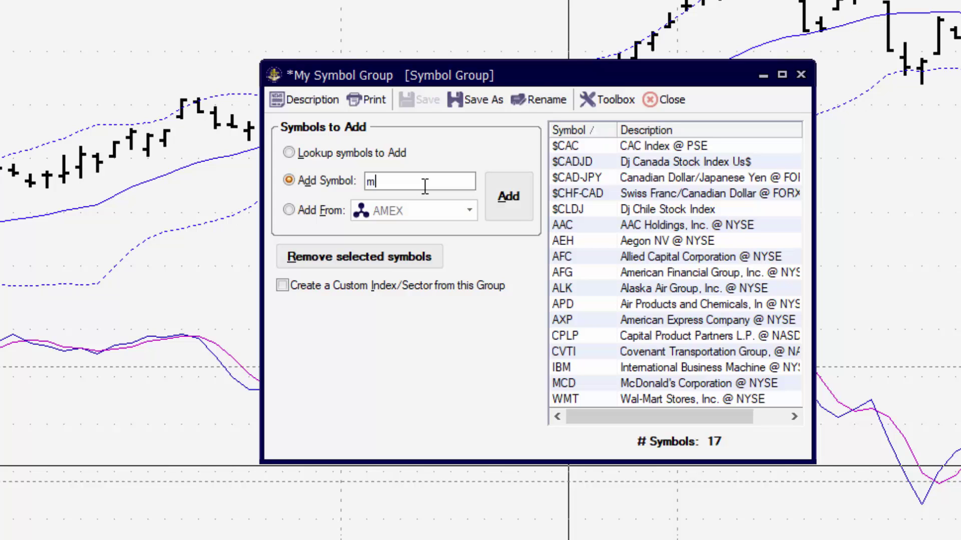
pyautogui.write('sft,ibm')
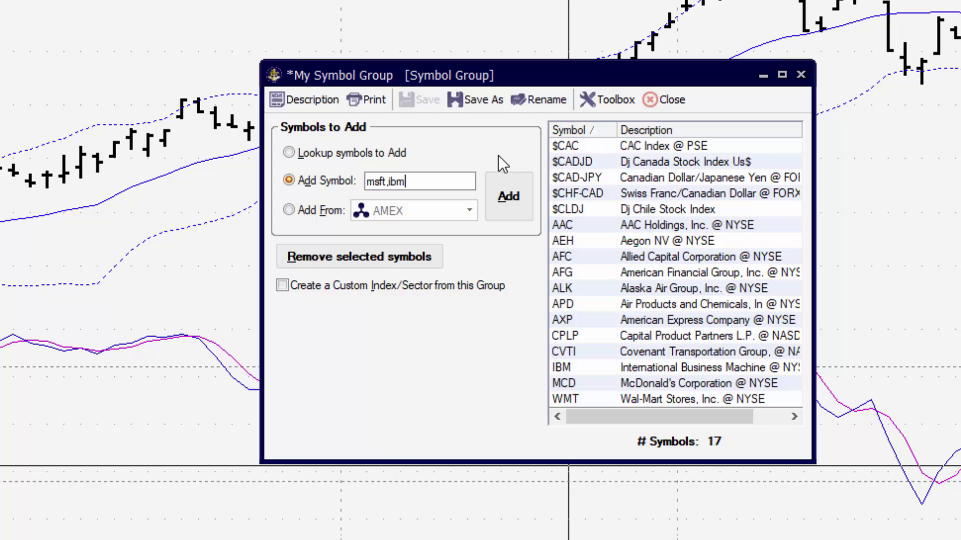
pyautogui.click(508, 196)
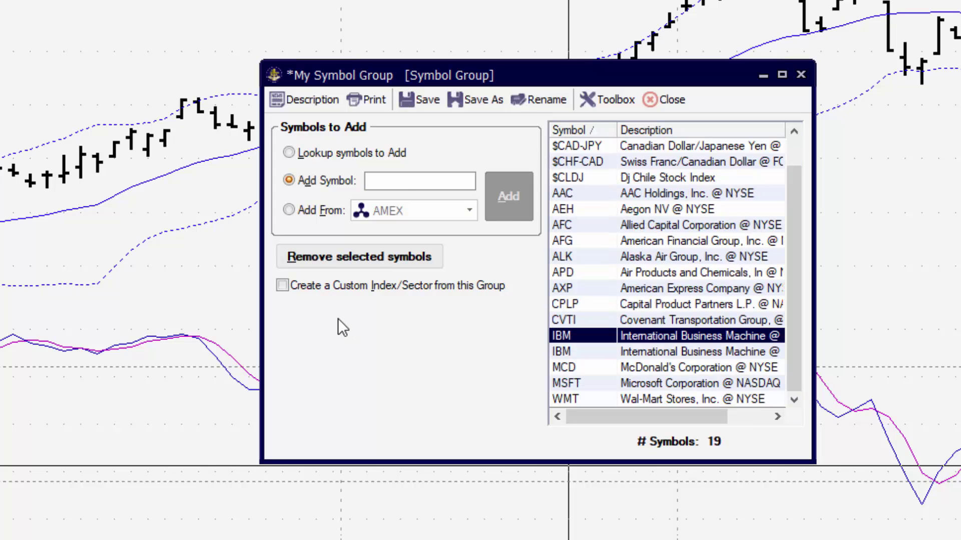
# - Review the existing symbol groups offered as a source for adding symbols, leaving AMEX selected without adding it
pyautogui.click(289, 210)
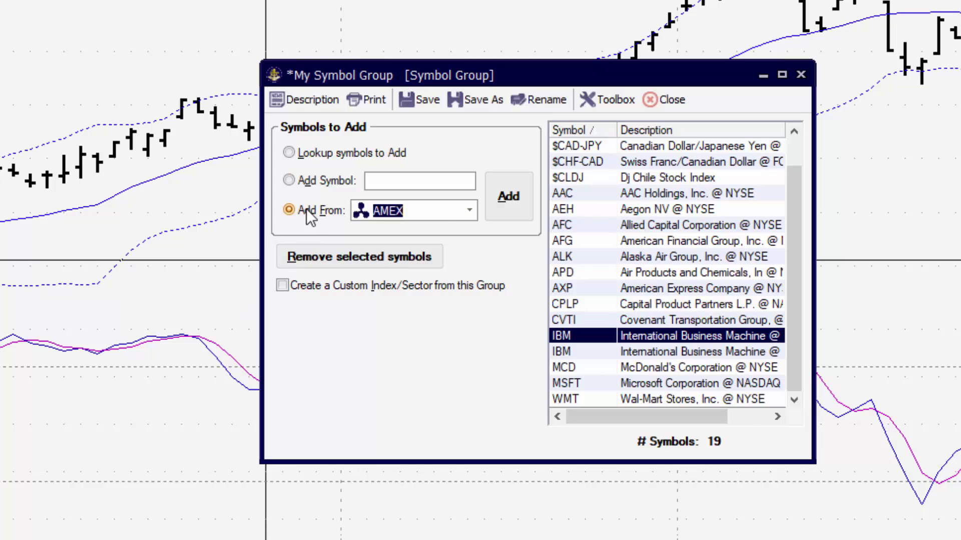
pyautogui.click(470, 215)
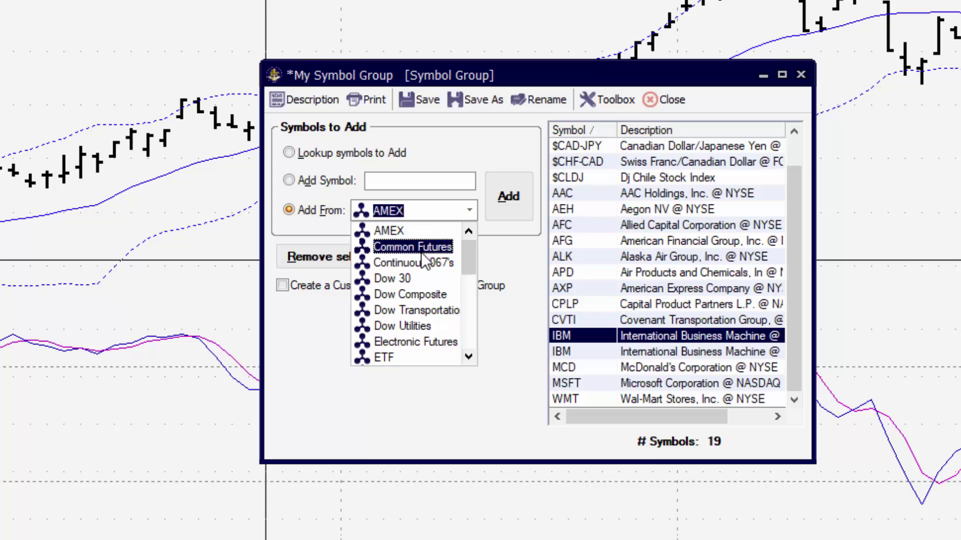
pyautogui.scroll(-3, 419, 253)
pyautogui.scroll(-2, 419, 254)
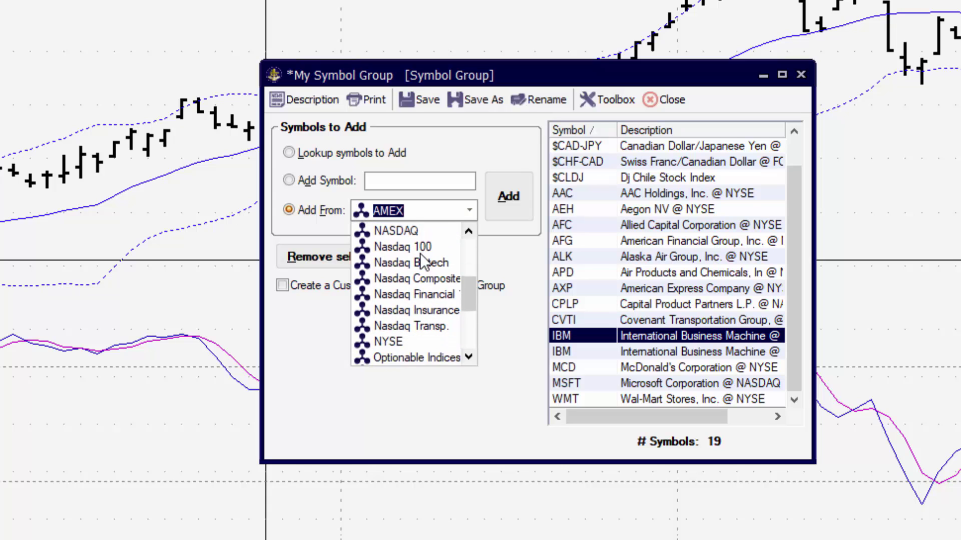
pyautogui.scroll(4, 419, 253)
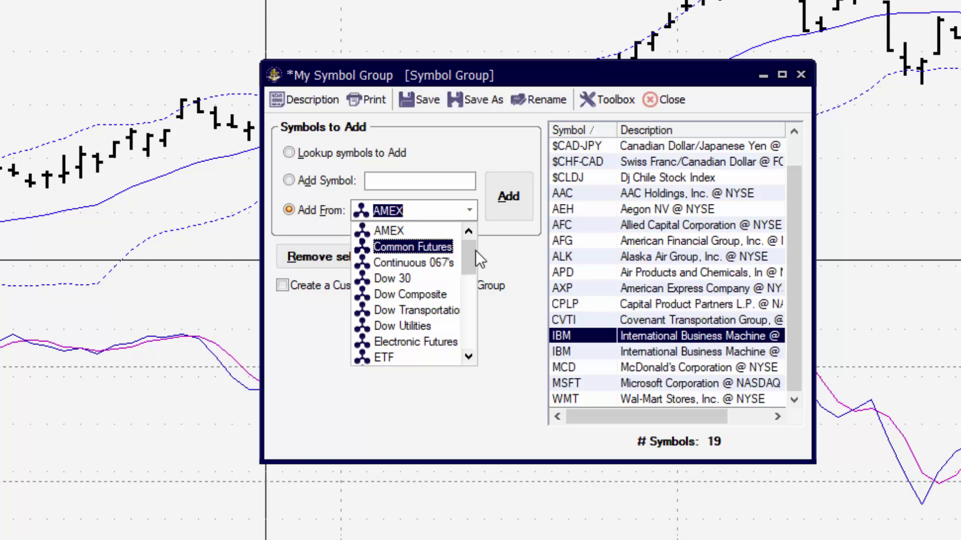
pyautogui.click(518, 311)
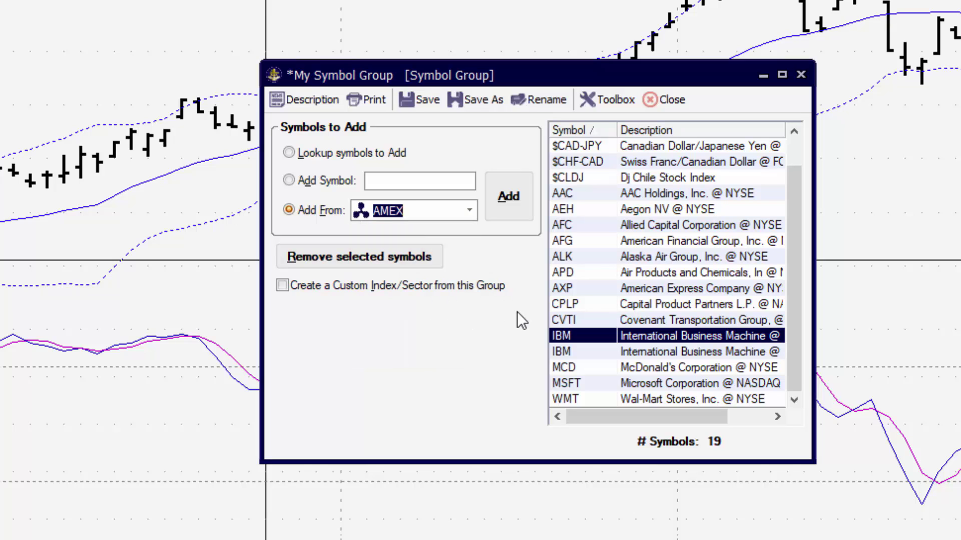
# - Remove $CLDJ, AEH, AFC, APD and the duplicate IBM entry from *My Symbol Group
pyautogui.keyDown('ctrl'); pyautogui.click(617, 277); pyautogui.keyUp('ctrl')
pyautogui.keyDown('ctrl'); pyautogui.click(640, 212); pyautogui.keyUp('ctrl')
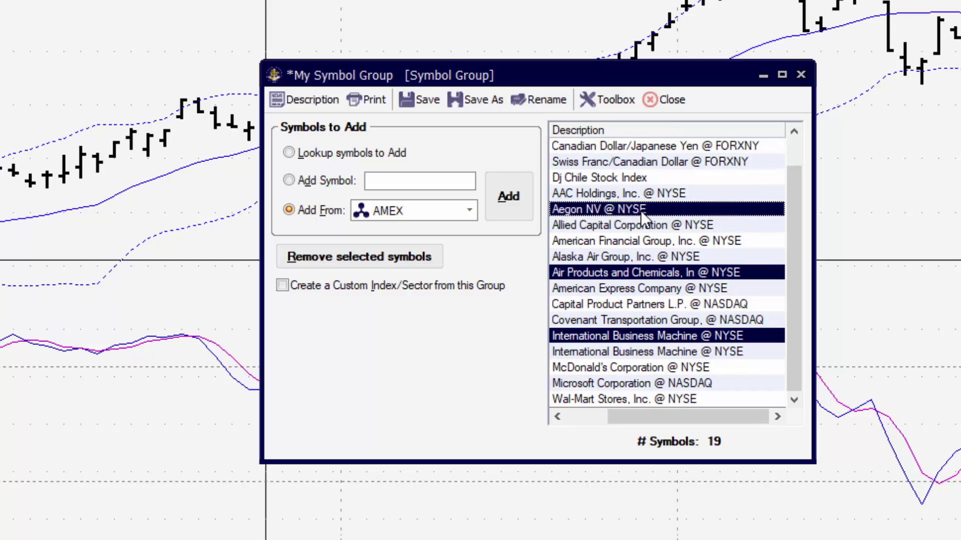
pyautogui.keyDown('ctrl'); pyautogui.click(636, 178); pyautogui.keyUp('ctrl')
pyautogui.moveTo(647, 418); pyautogui.dragTo(606, 418)
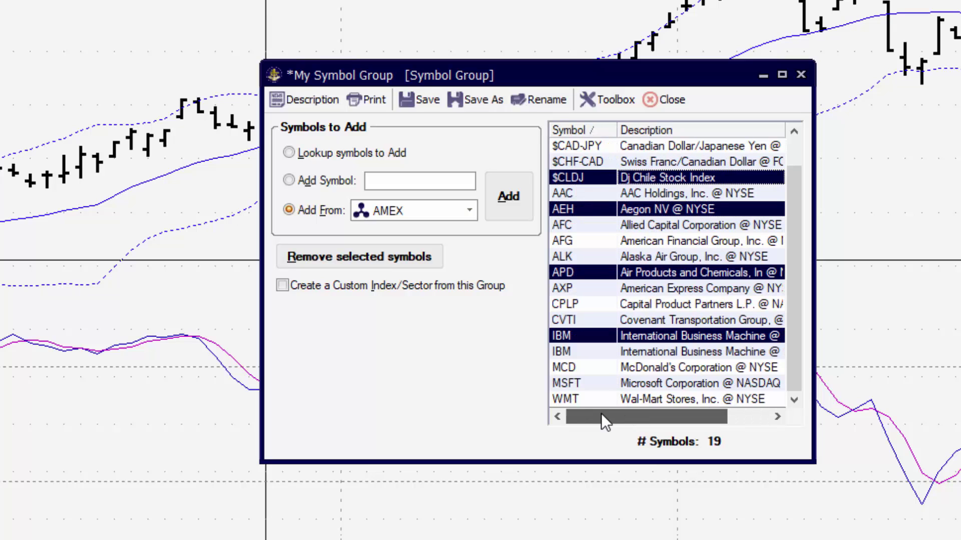
pyautogui.scroll(2, 611, 357)
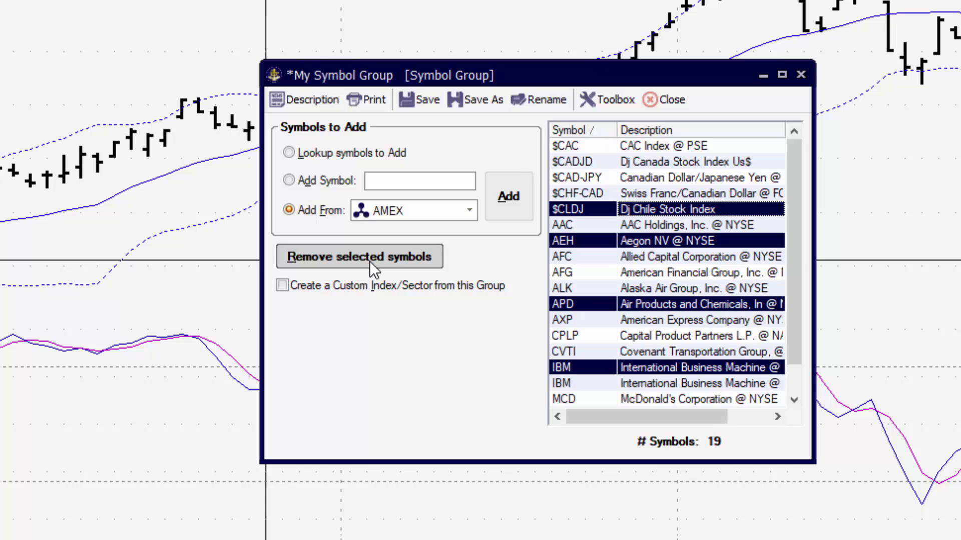
pyautogui.keyDown('ctrl'); pyautogui.click(659, 255); pyautogui.keyUp('ctrl')
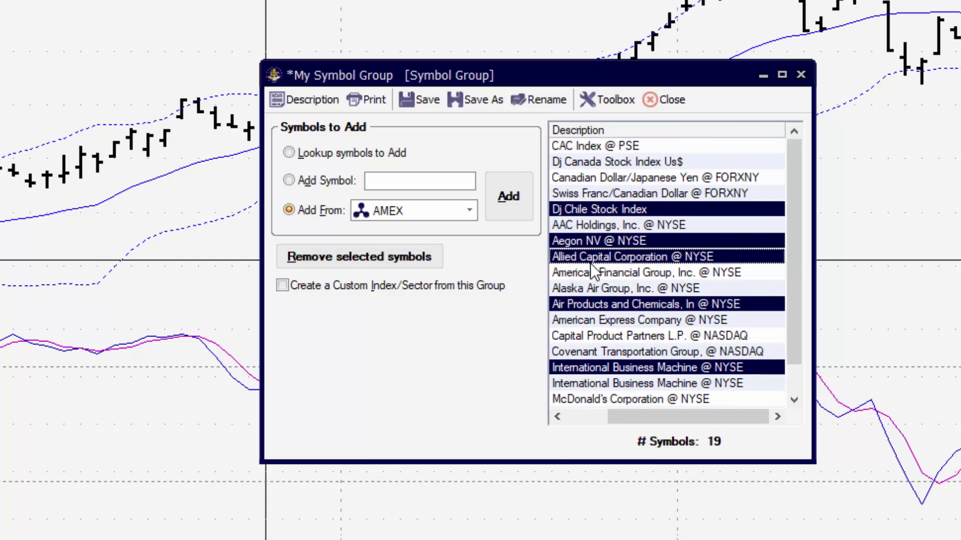
pyautogui.click(400, 258)
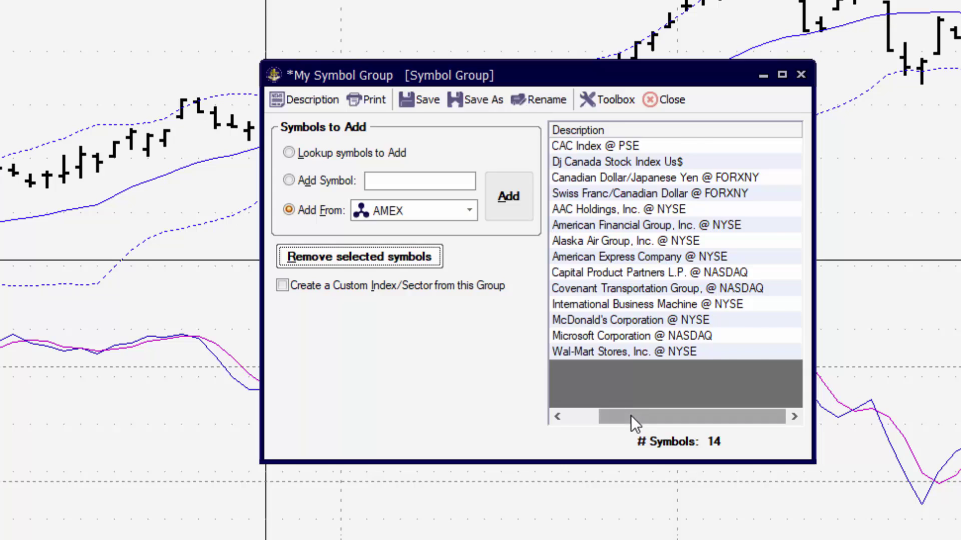
pyautogui.moveTo(630, 419); pyautogui.dragTo(552, 417)
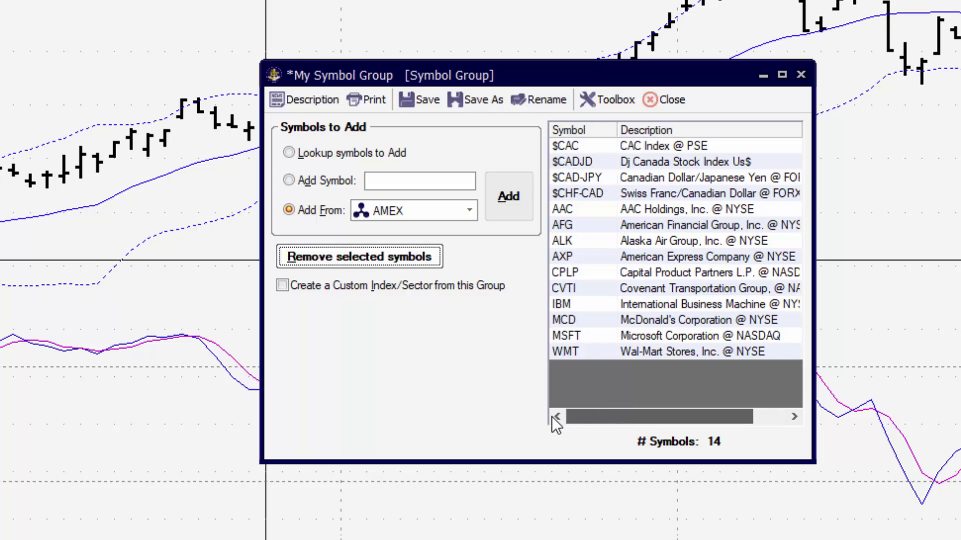
# - Save and close the edited symbol group, and show *My Symbol Group in the Symbol Grid
pyautogui.click(419, 99)
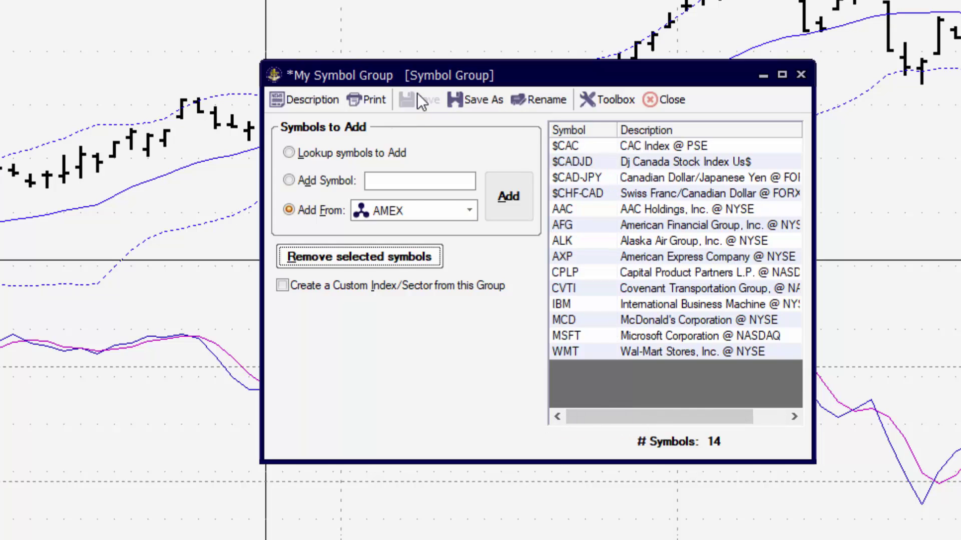
pyautogui.click(671, 183)
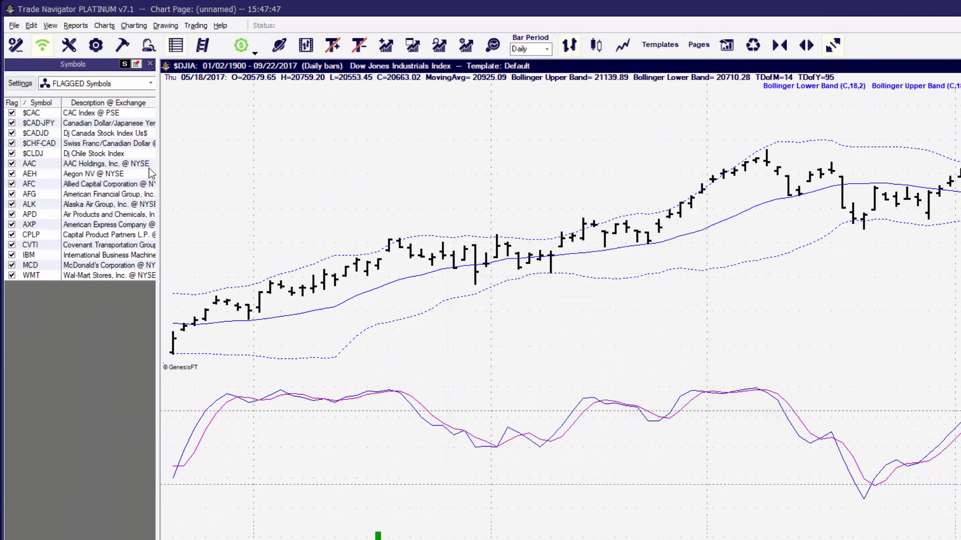
pyautogui.click(149, 84)
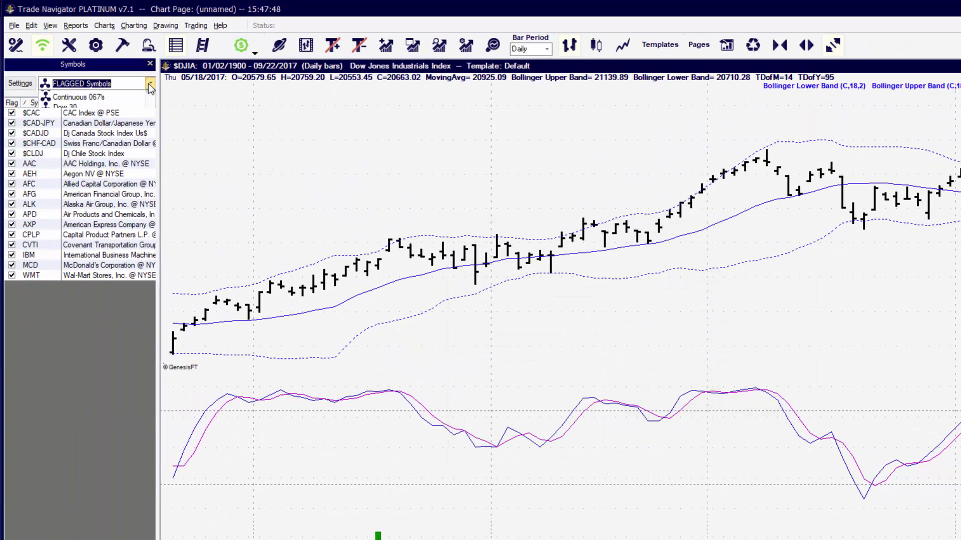
pyautogui.scroll(1, 100, 132)
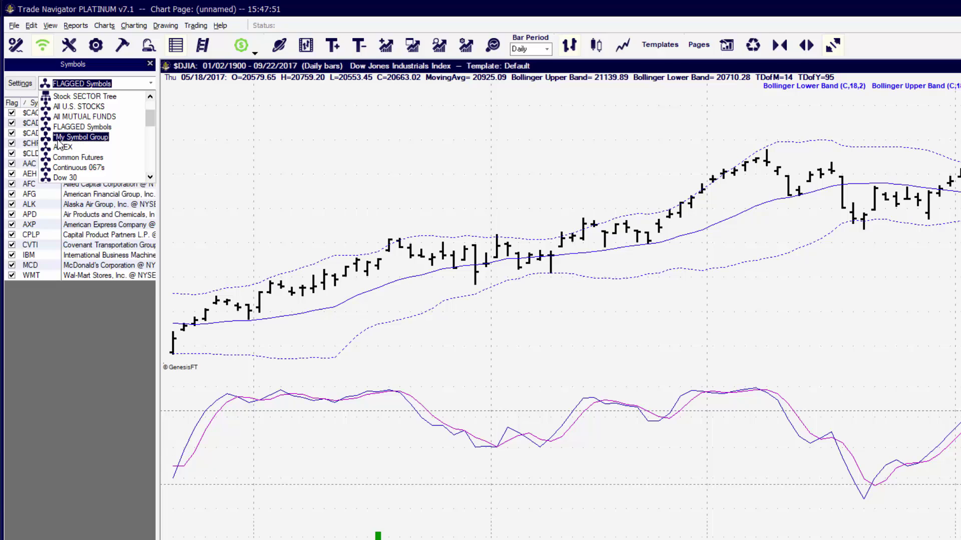
pyautogui.click(95, 134)
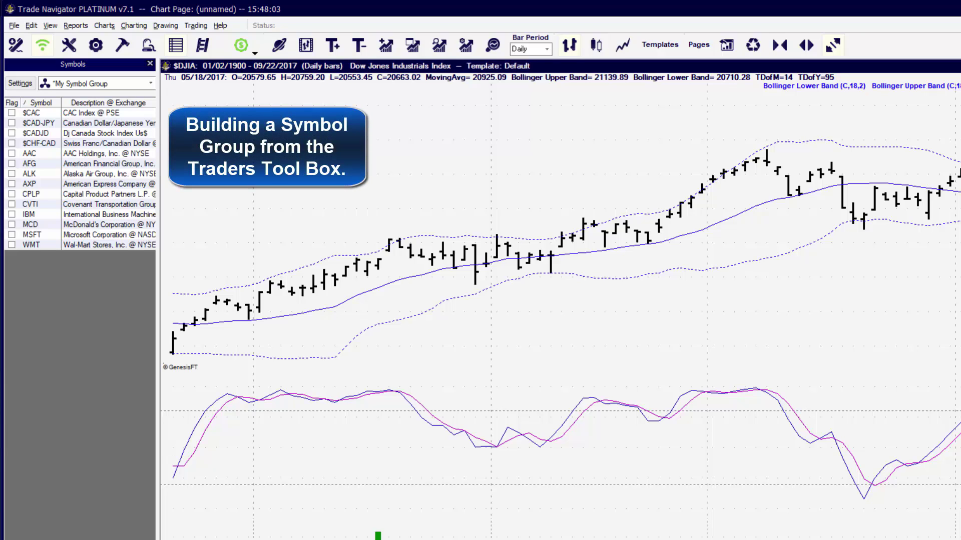
# - Start a new symbol group from the Traders Toolbox and add the symbol MSFT to it
pyautogui.click(70, 46)
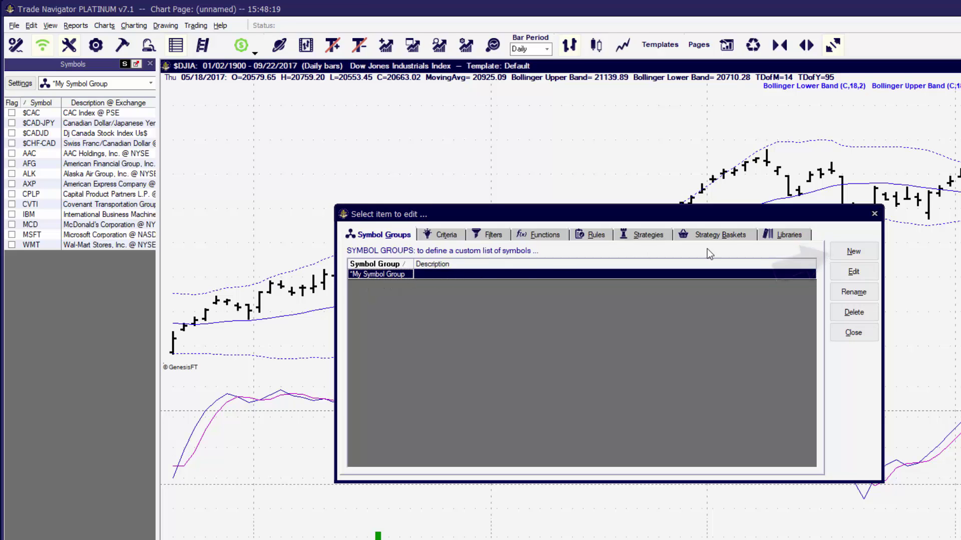
pyautogui.click(851, 250)
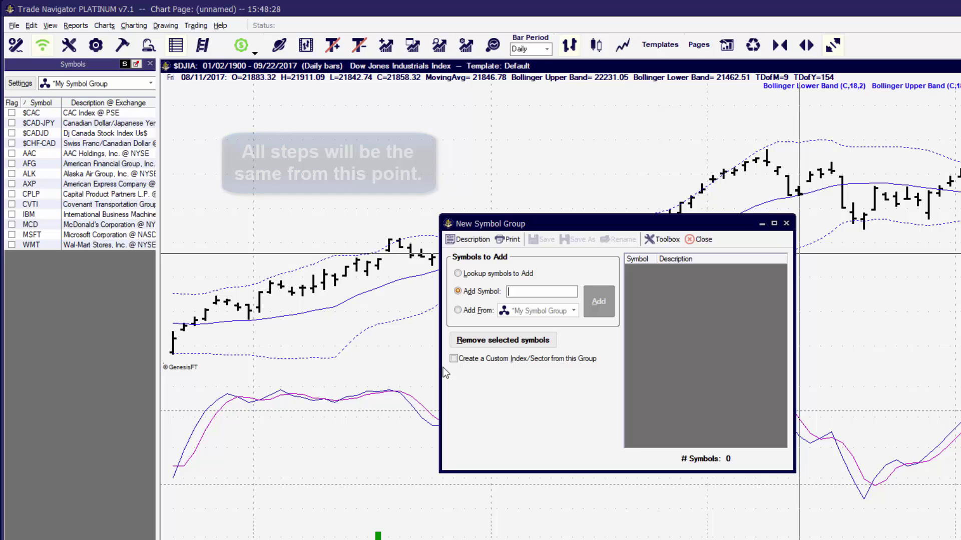
pyautogui.click(459, 274)
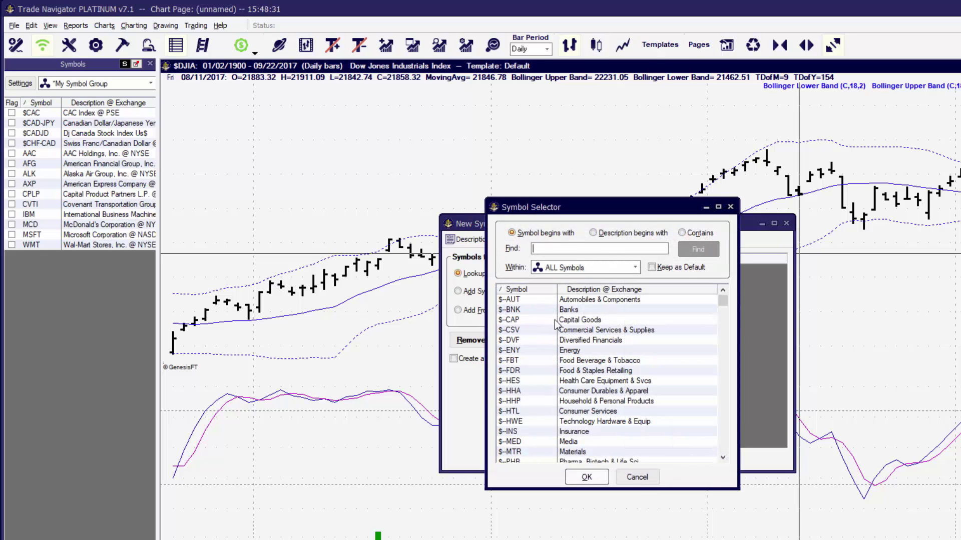
pyautogui.click(637, 477)
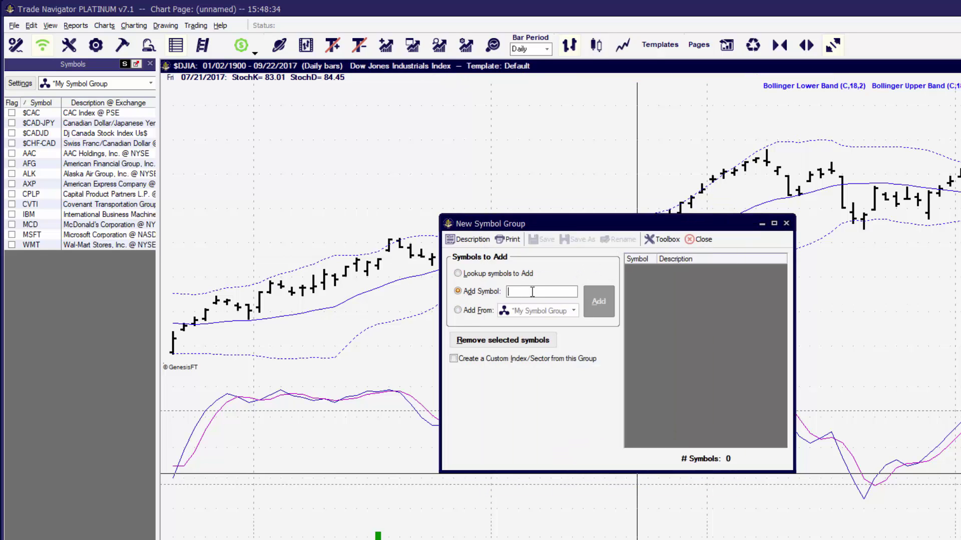
pyautogui.write('msft')
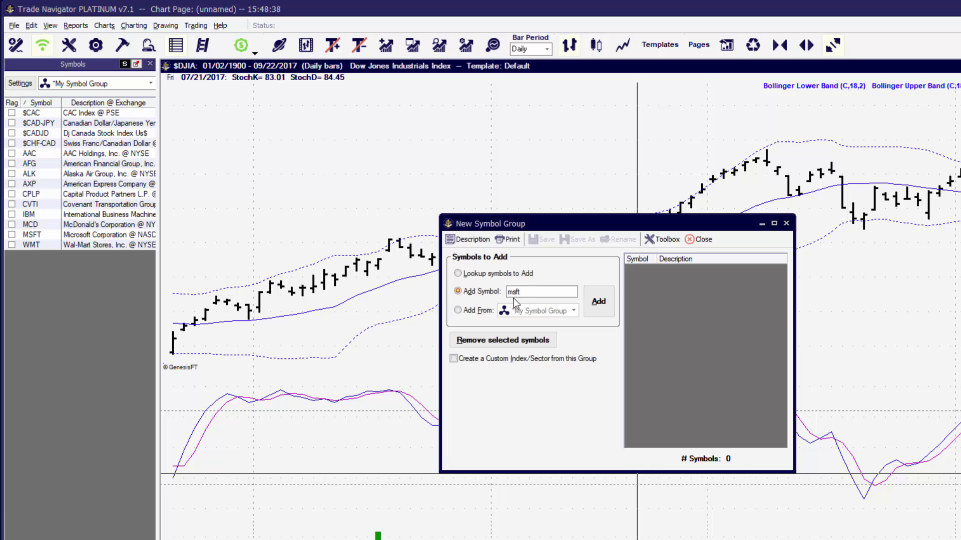
pyautogui.click(596, 305)
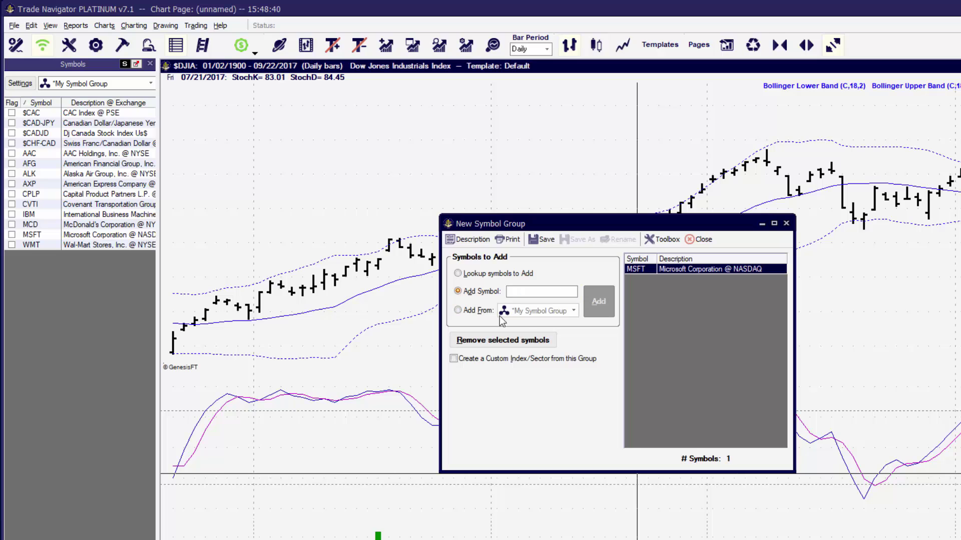
# - Add all symbols from the AMEX group to the new symbol group
pyautogui.click(459, 311)
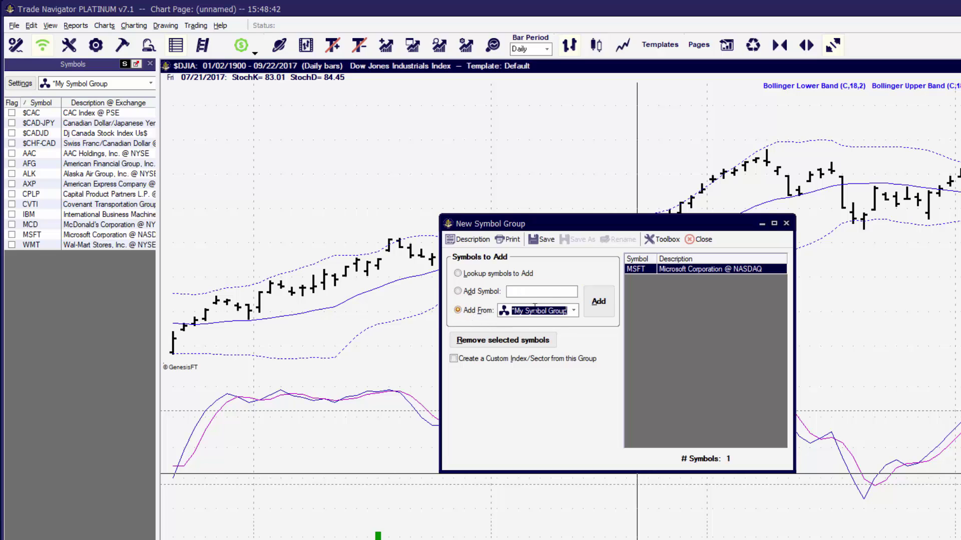
pyautogui.click(573, 310)
pyautogui.click(539, 353)
pyautogui.click(573, 311)
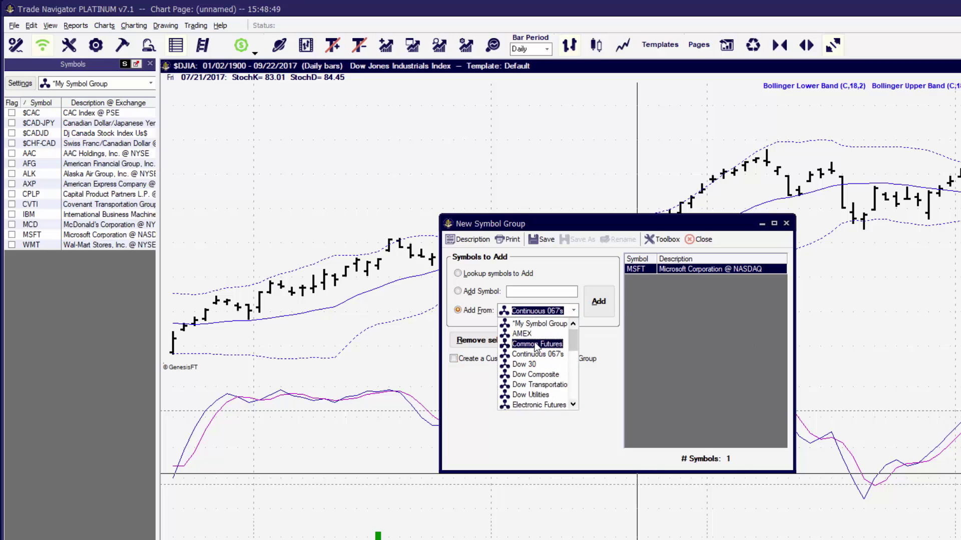
pyautogui.click(530, 337)
pyautogui.click(600, 306)
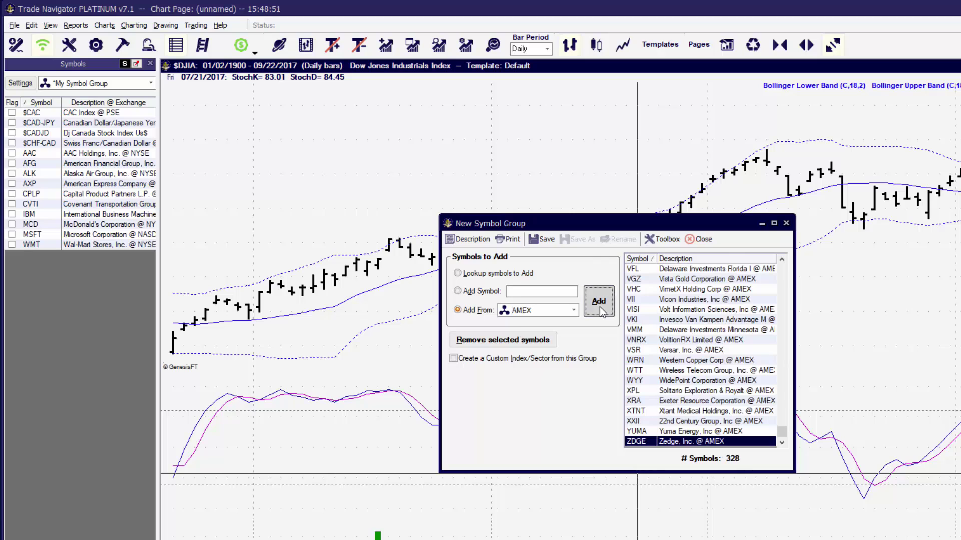
# - Remove VII, VNRX, WYY and ZDGE from the new symbol group
pyautogui.keyDown('ctrl'); pyautogui.click(678, 299); pyautogui.keyUp('ctrl')
pyautogui.keyDown('ctrl'); pyautogui.click(678, 340); pyautogui.keyUp('ctrl')
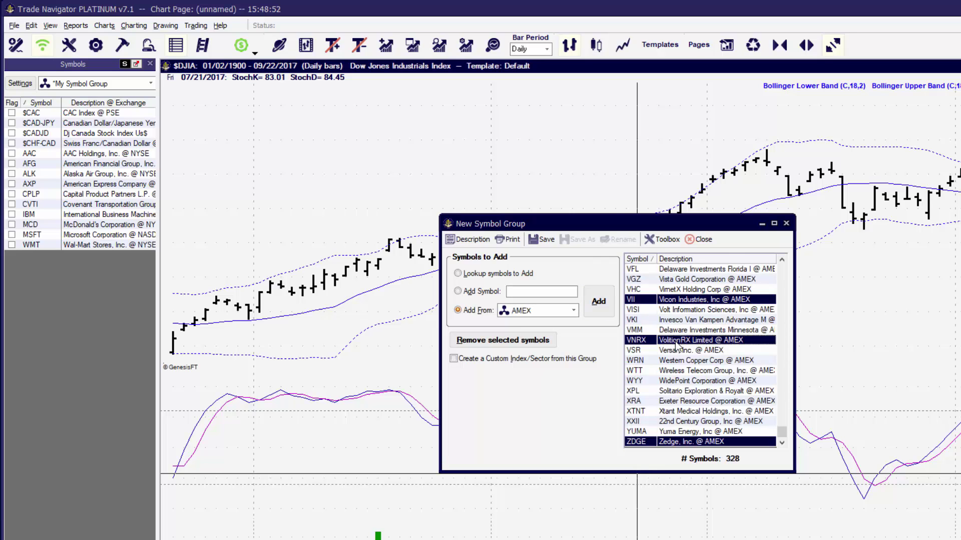
pyautogui.keyDown('ctrl'); pyautogui.click(678, 380); pyautogui.keyUp('ctrl')
pyautogui.click(504, 342)
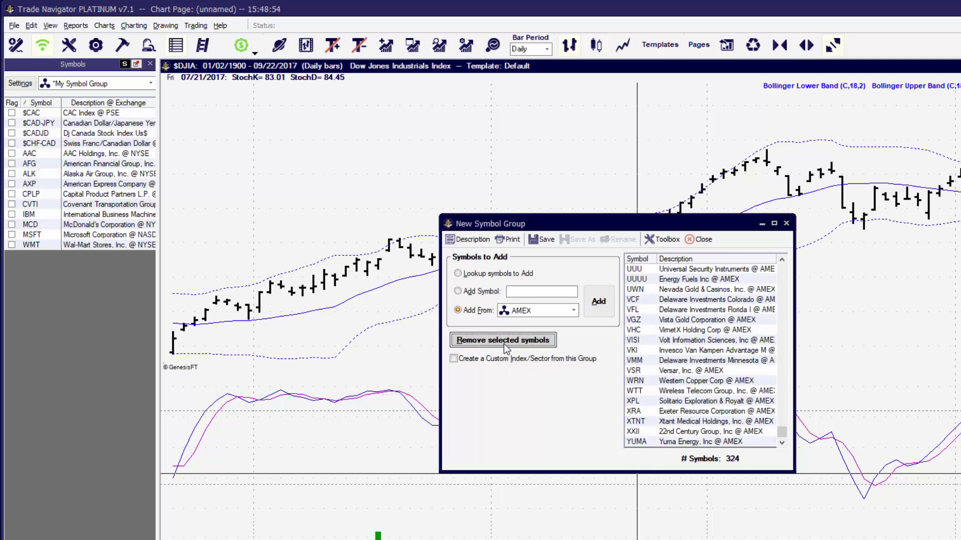
# - Save the new symbol group as "*Stocks and Stuff"
pyautogui.click(542, 239)
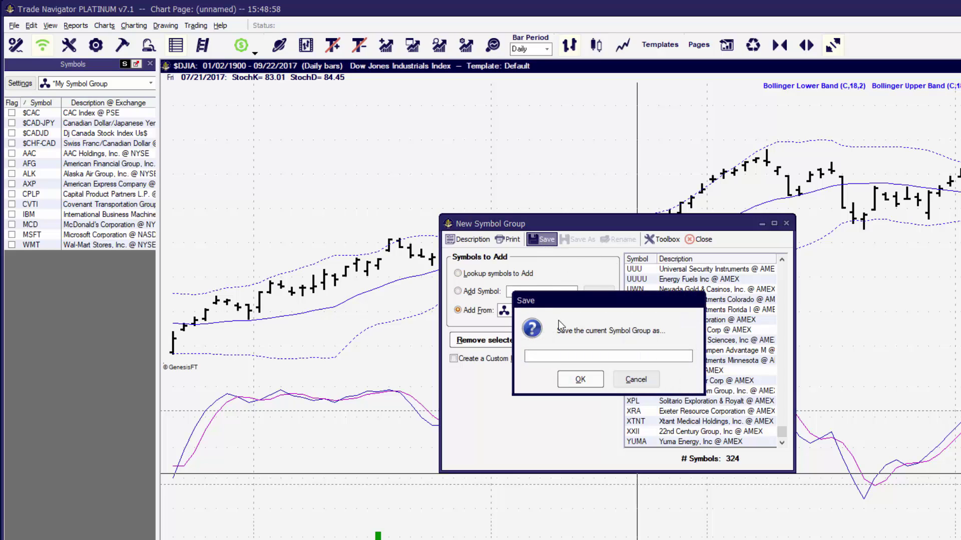
pyautogui.write("'")
pyautogui.write('Stocks a')
pyautogui.write('nd Stuff')
pyautogui.click(580, 379)
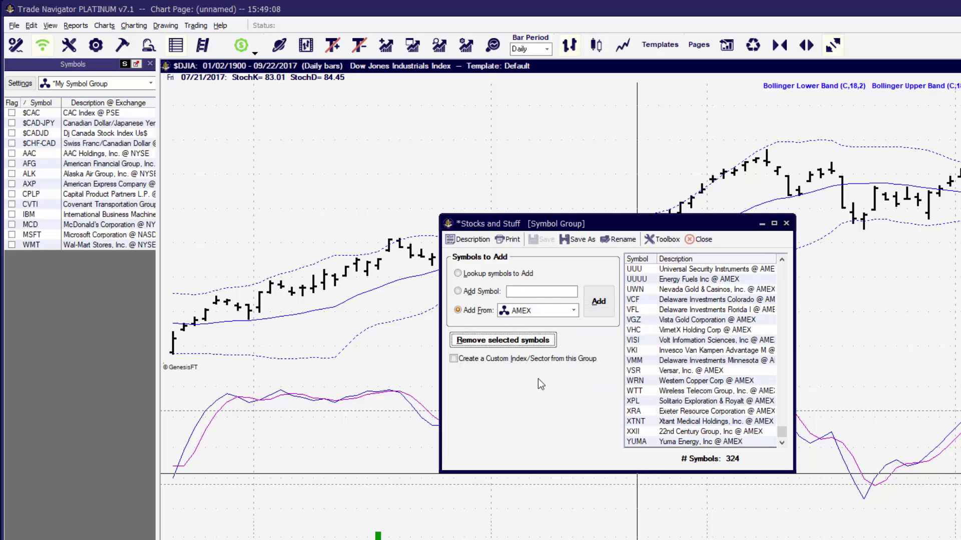
# - Close the symbol group editor and show the *Stocks and Stuff group in the Symbol Grid
pyautogui.click(700, 239)
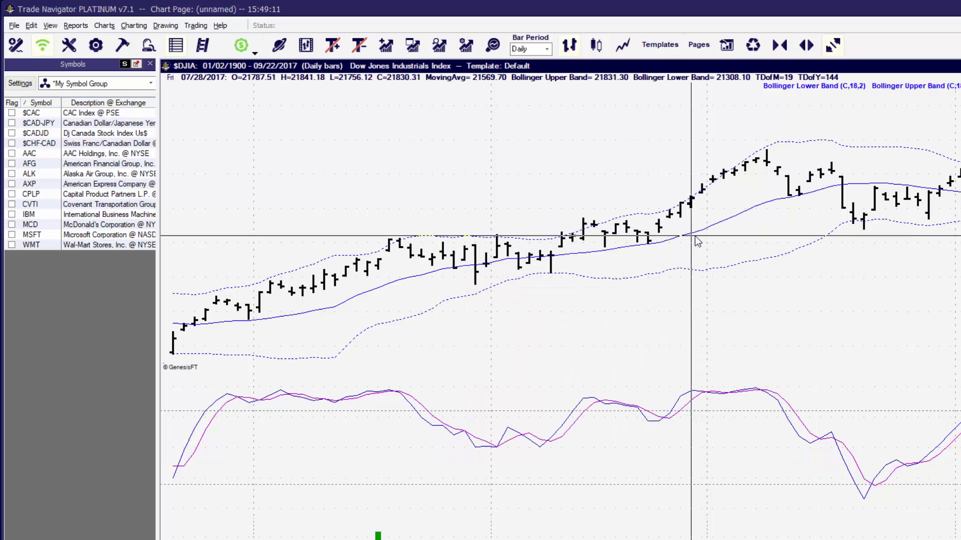
pyautogui.click(151, 83)
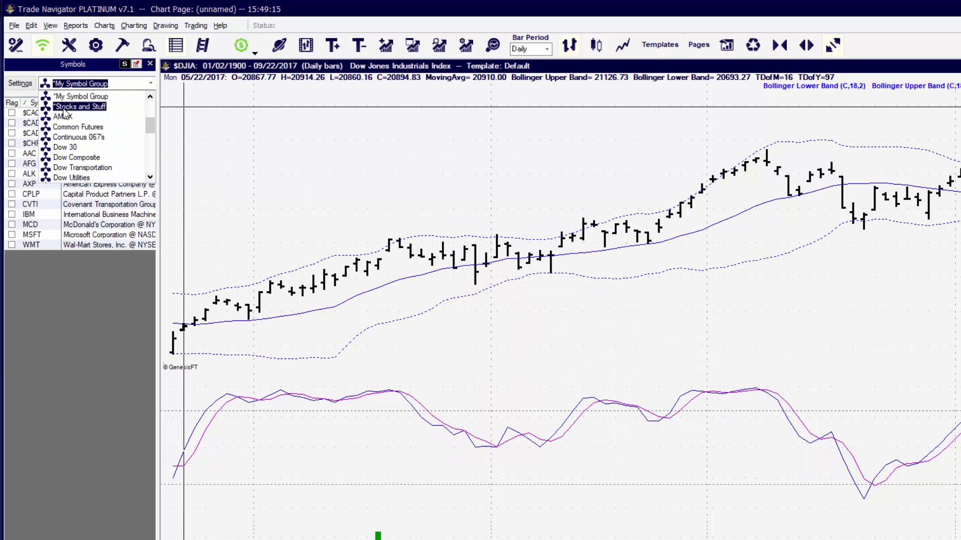
pyautogui.click(92, 108)
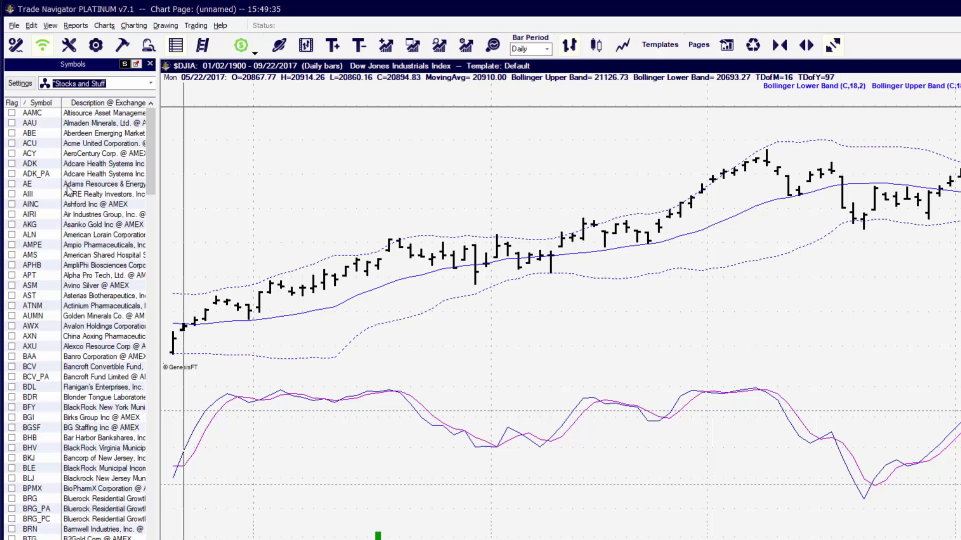
# - Open the *Stocks and Stuff symbol group for editing from the Traders Toolbox, then close its editor
pyautogui.click(70, 45)
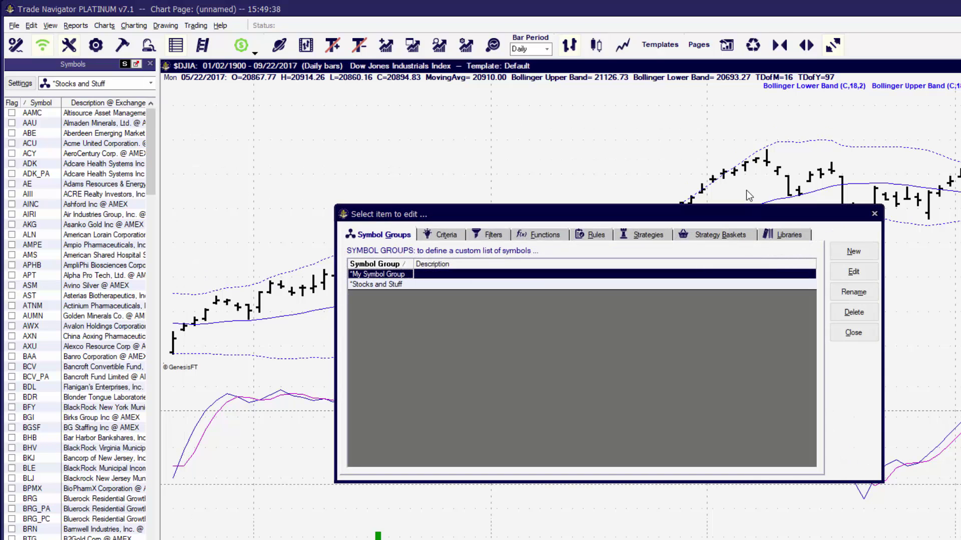
pyautogui.click(793, 284)
pyautogui.click(836, 276)
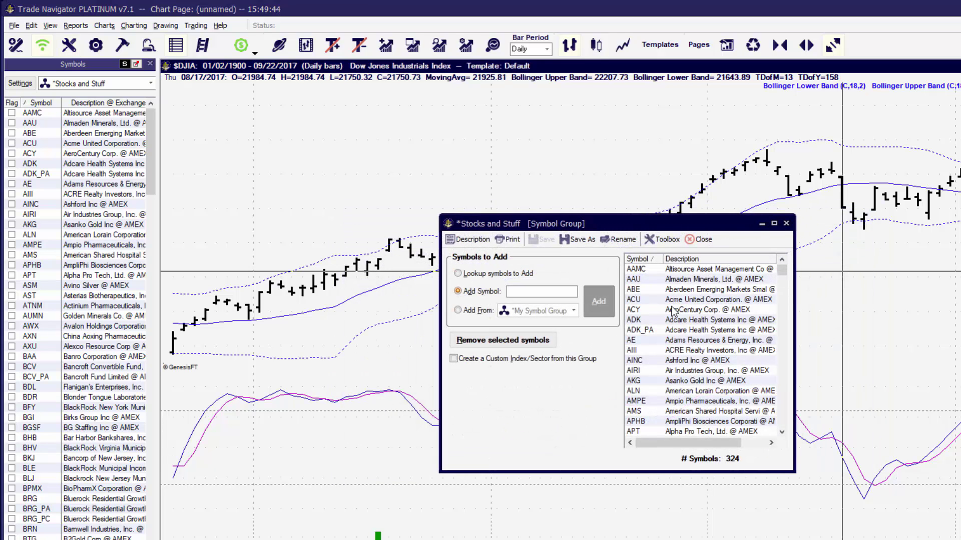
pyautogui.click(700, 241)
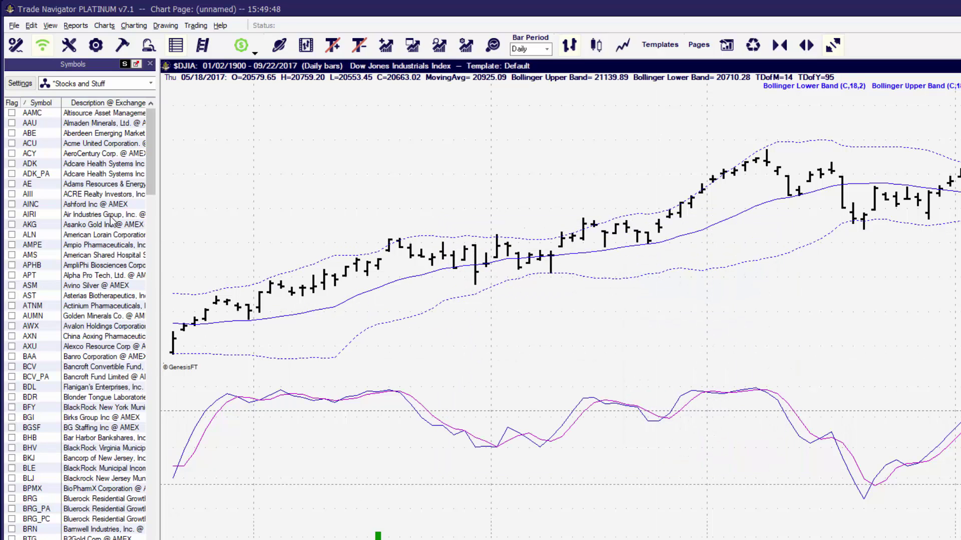
# - Show the ALL Symbols group in the Symbol Grid
pyautogui.rightClick(102, 222)
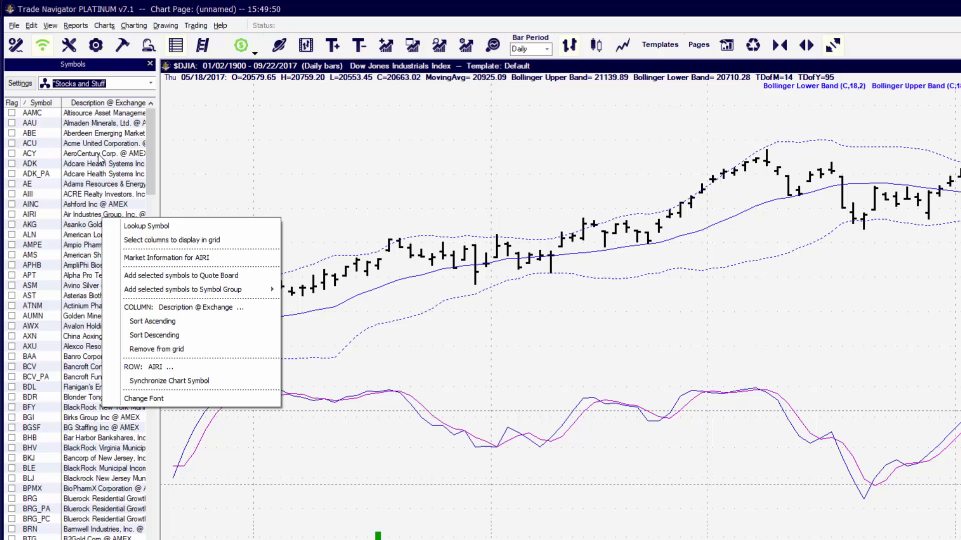
pyautogui.click(152, 86)
pyautogui.click(152, 85)
pyautogui.press('Up')
pyautogui.press('Up')
pyautogui.press('Up')
pyautogui.press('Up')
pyautogui.press('Up')
pyautogui.press('Up')
pyautogui.press('Up')
pyautogui.press('Up')
pyautogui.press('Up')
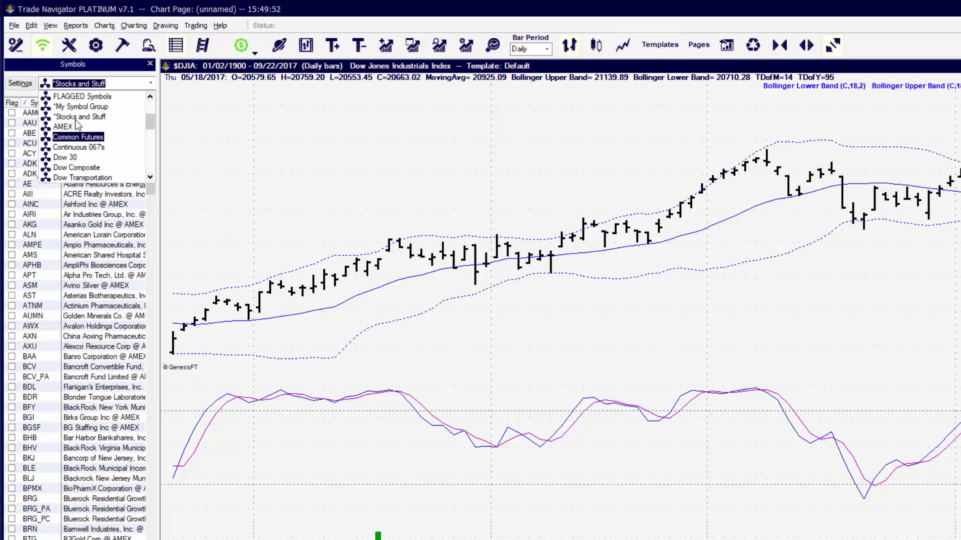
pyautogui.click(75, 100)
# - Add the Diversified Financials symbol $--DVF from the Symbol Grid to *My Symbol Group
pyautogui.click(80, 153)
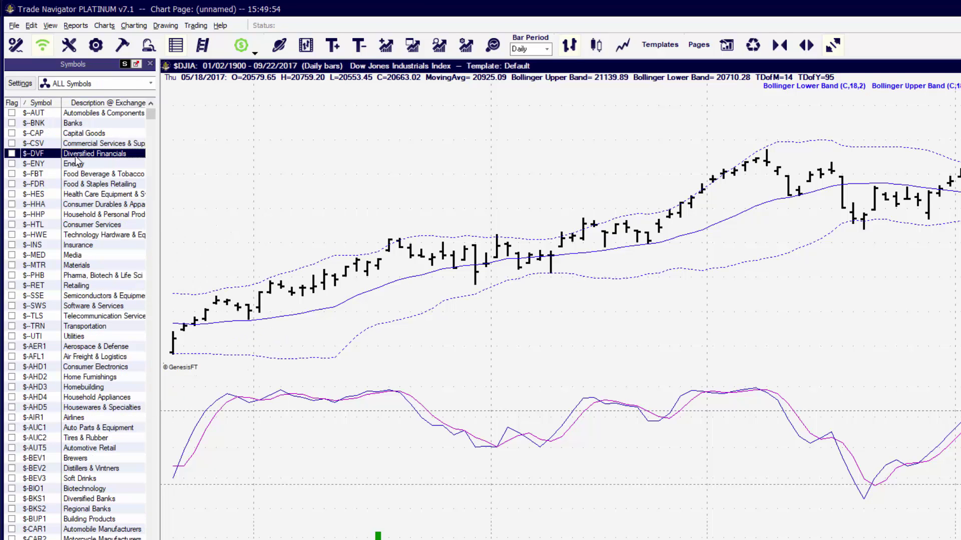
pyautogui.rightClick(83, 155)
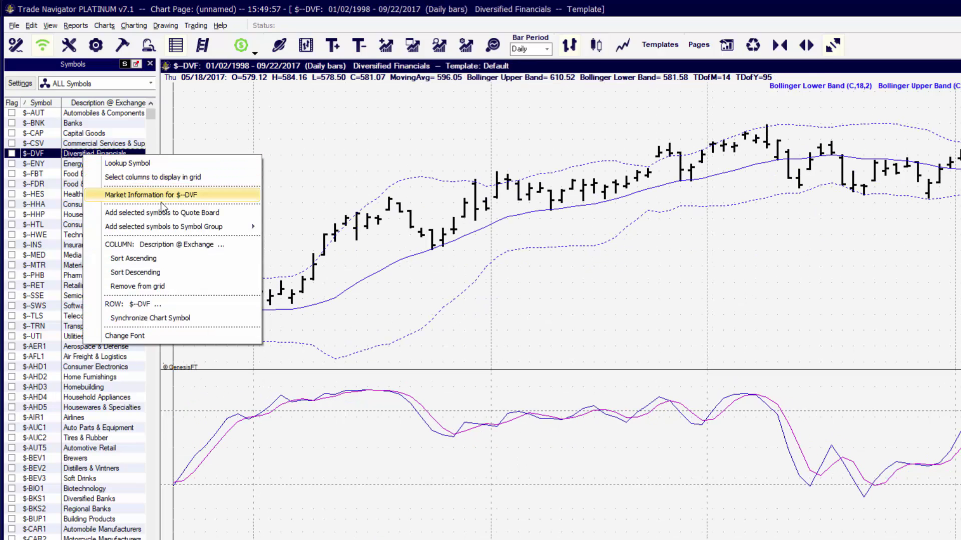
pyautogui.moveTo(176, 226)
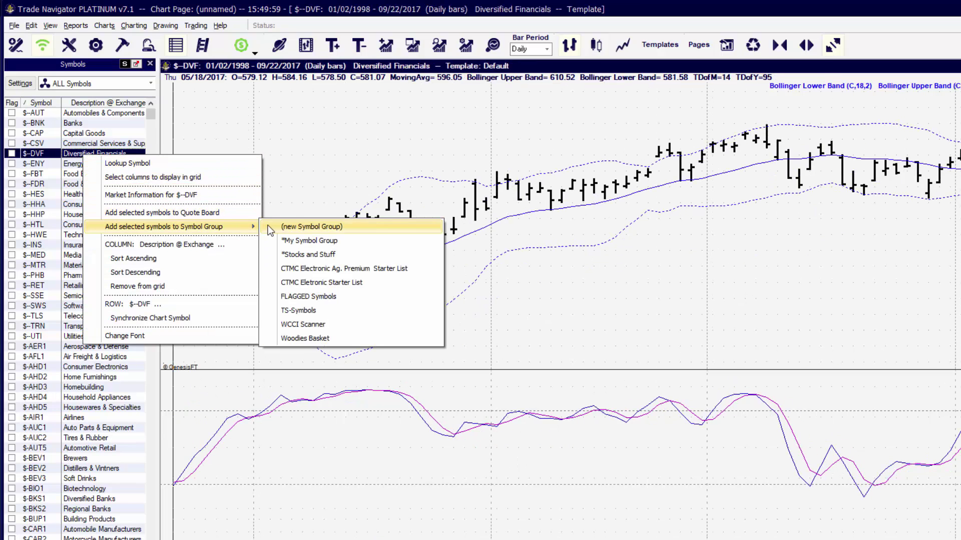
pyautogui.click(299, 241)
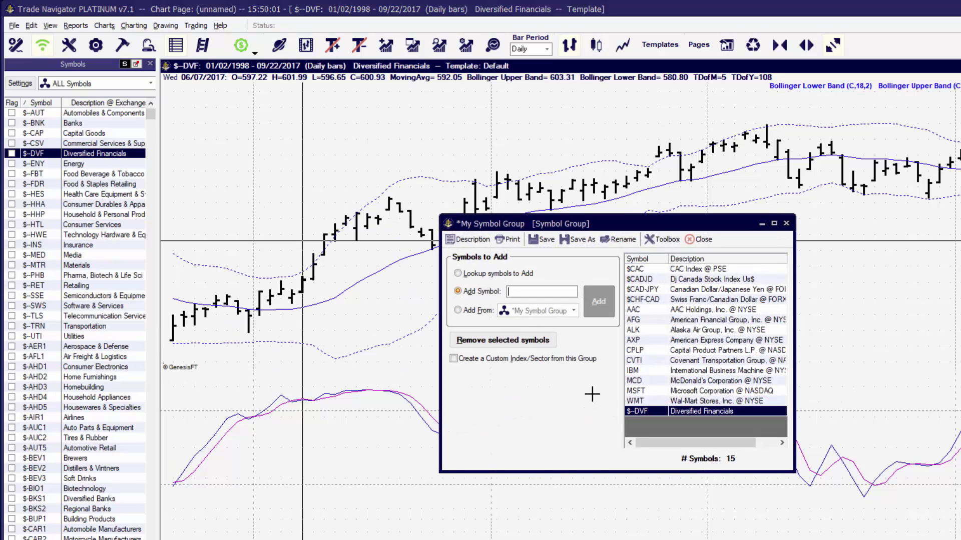